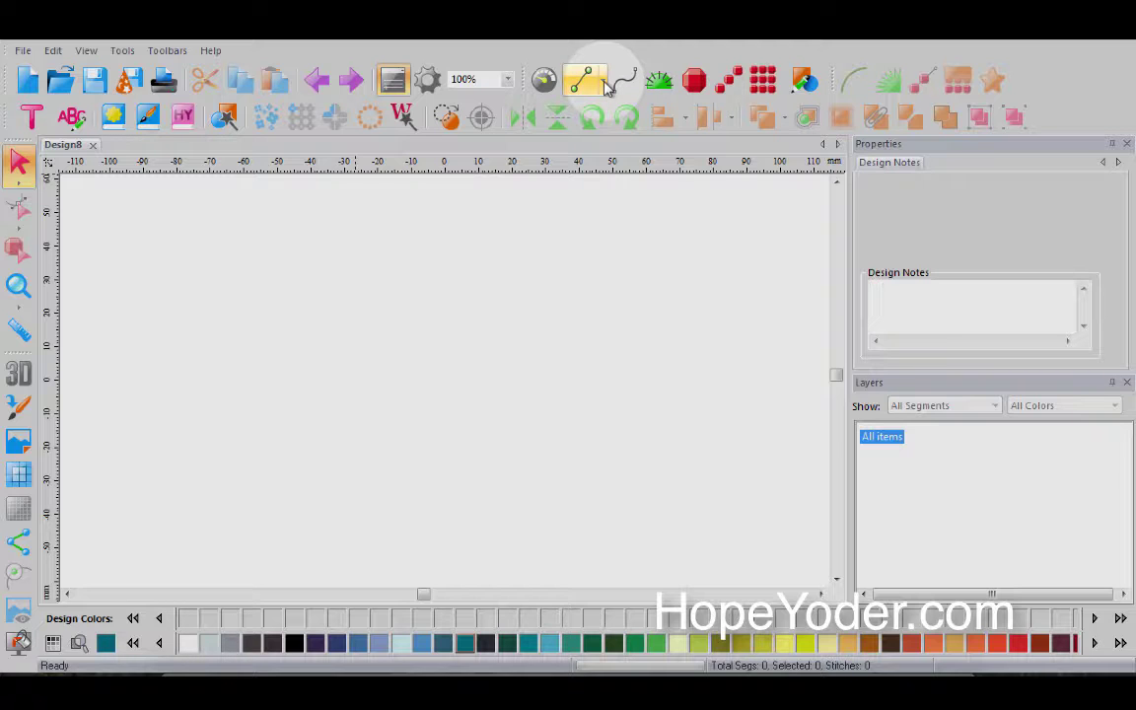
Step: Draw an open twelve-point outline across the canvas with the Line tool and finish the path
click(600, 83)
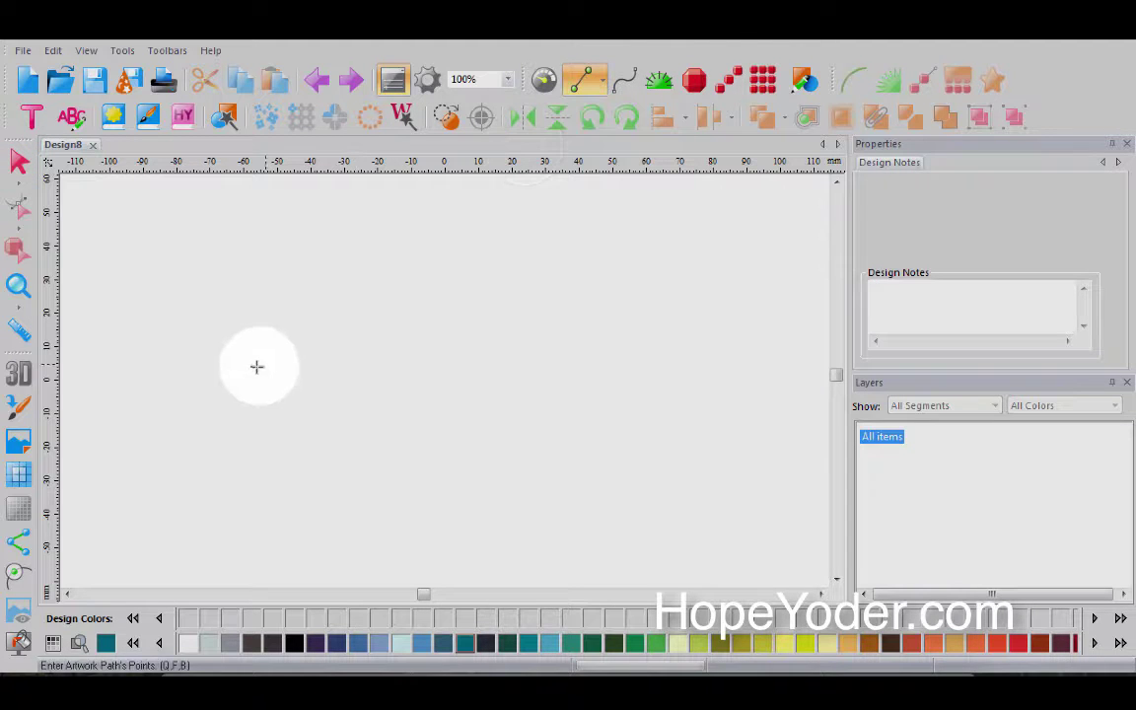
click(252, 360)
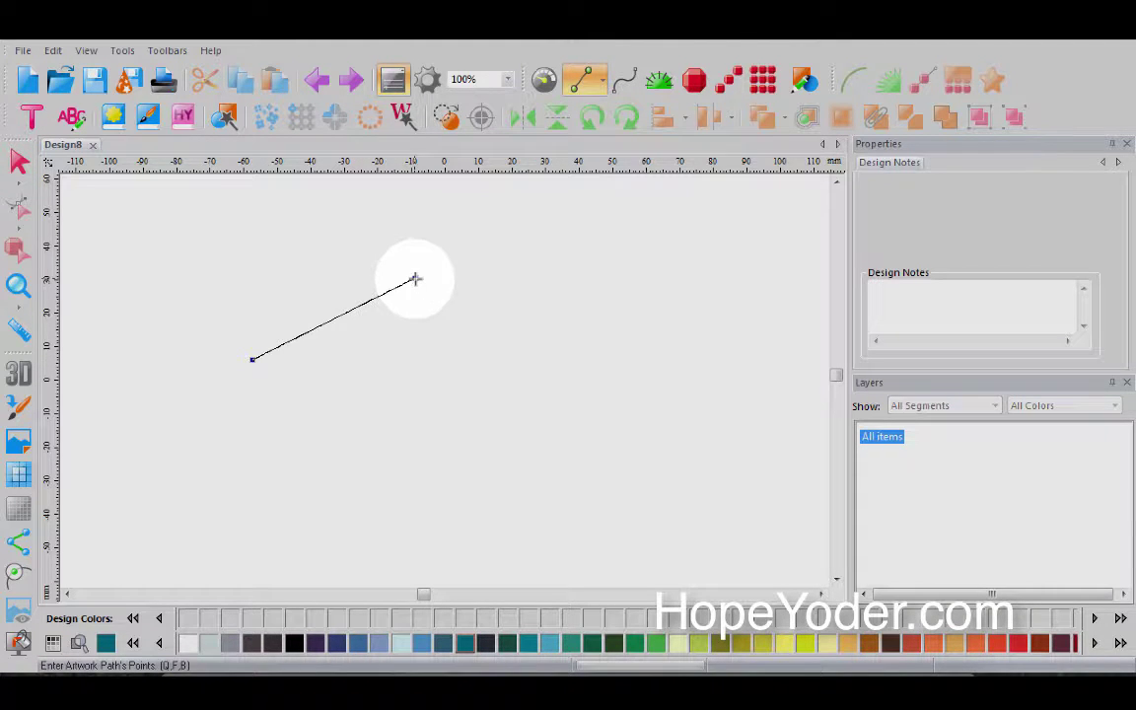
click(607, 346)
click(612, 422)
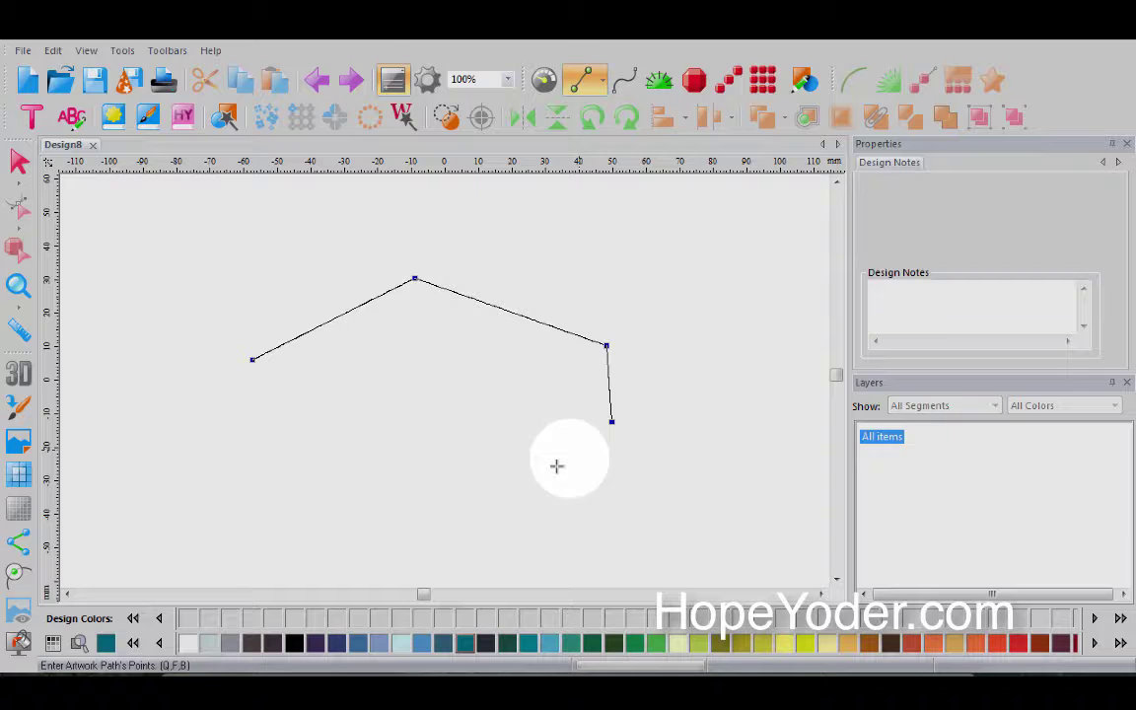
click(528, 489)
click(428, 503)
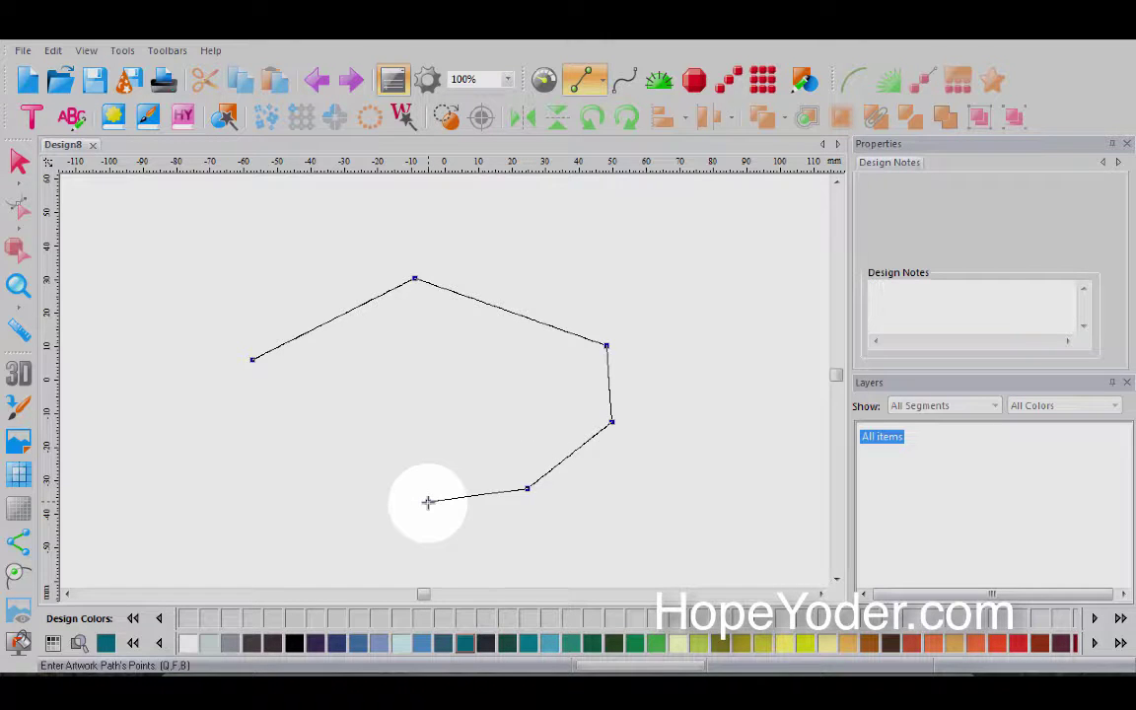
click(406, 470)
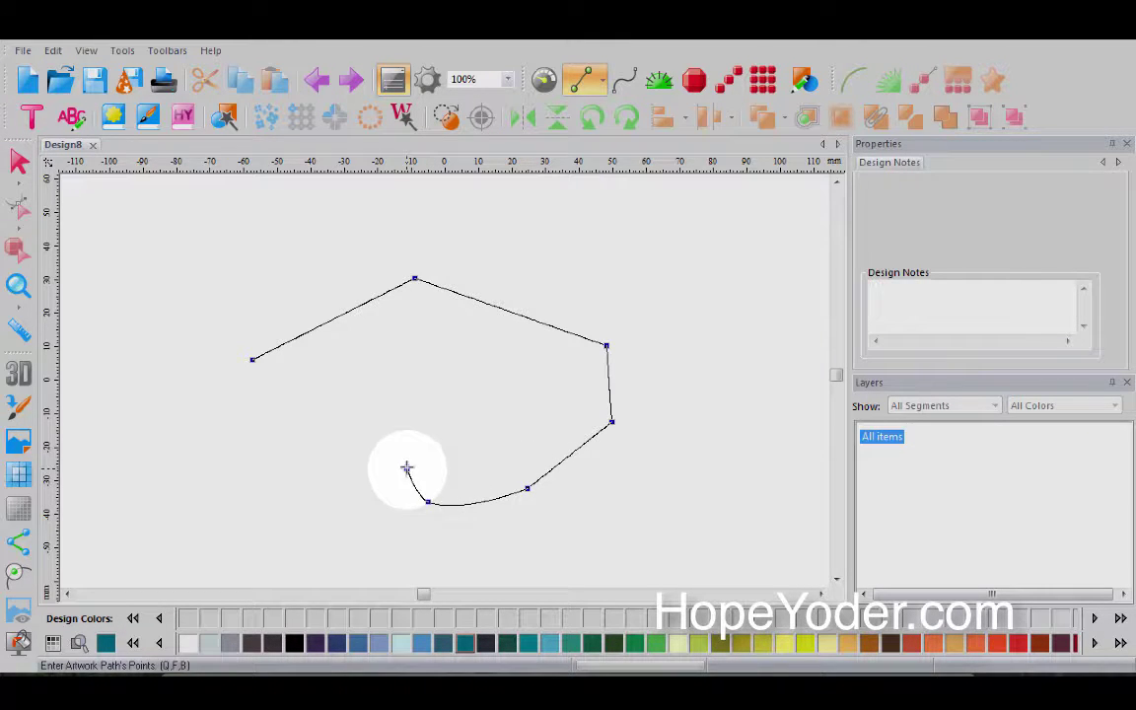
click(386, 414)
click(300, 428)
click(238, 459)
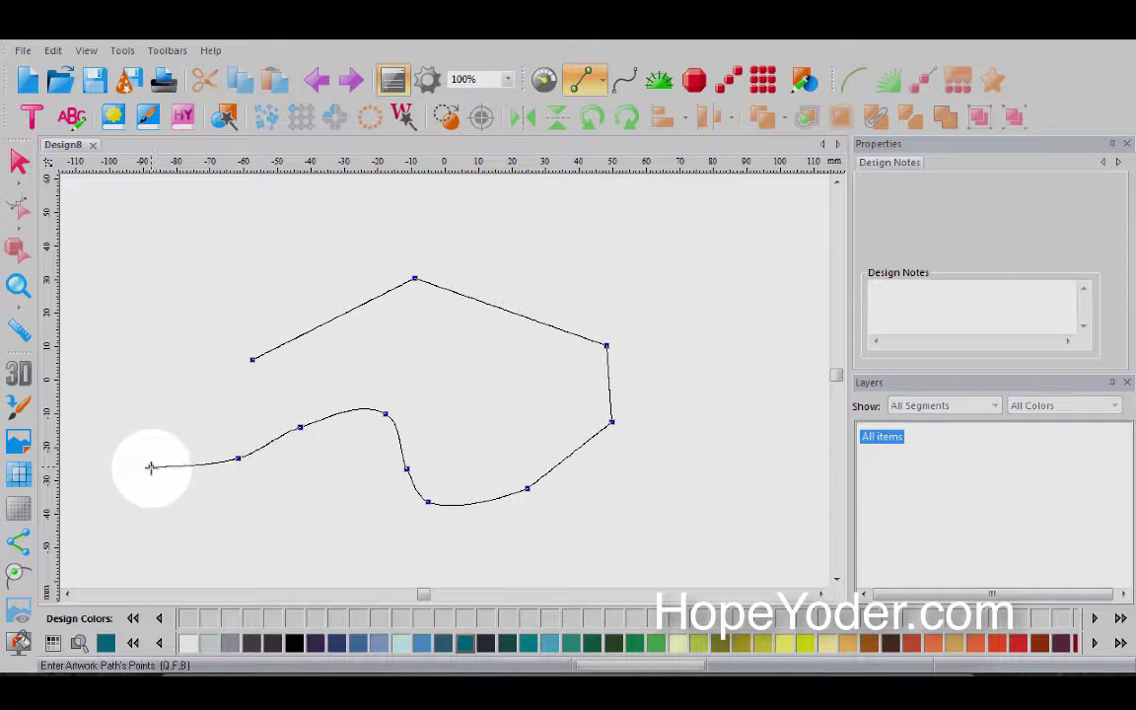
click(151, 466)
click(118, 386)
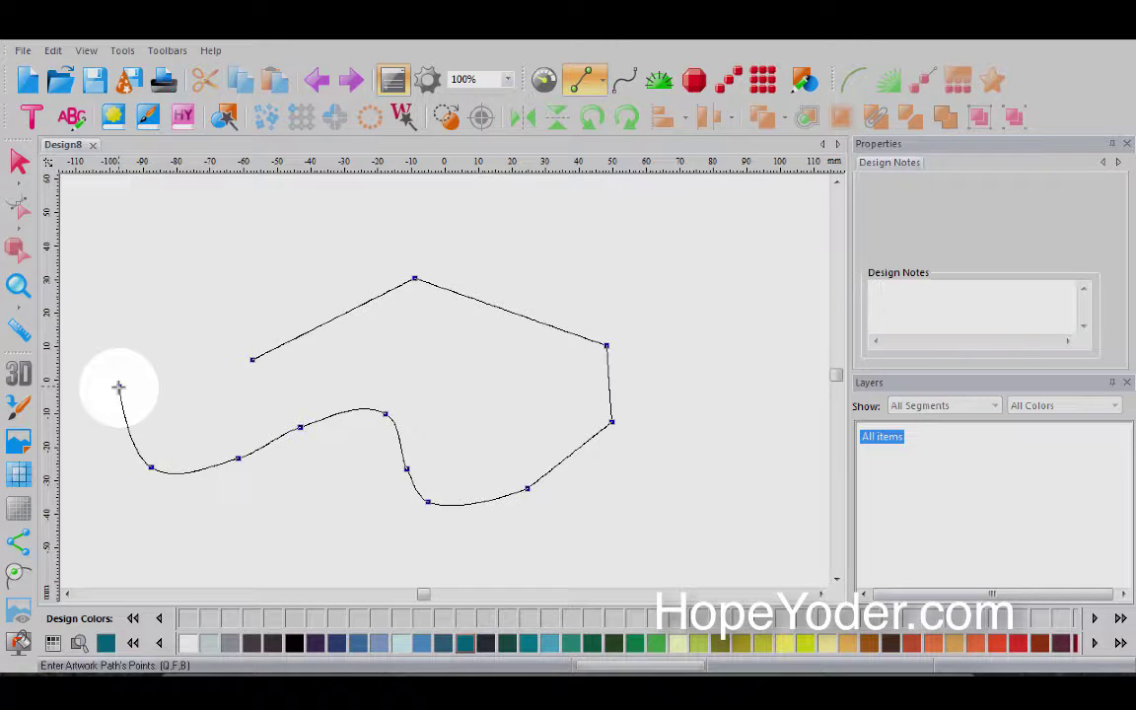
click(147, 283)
key(Return)
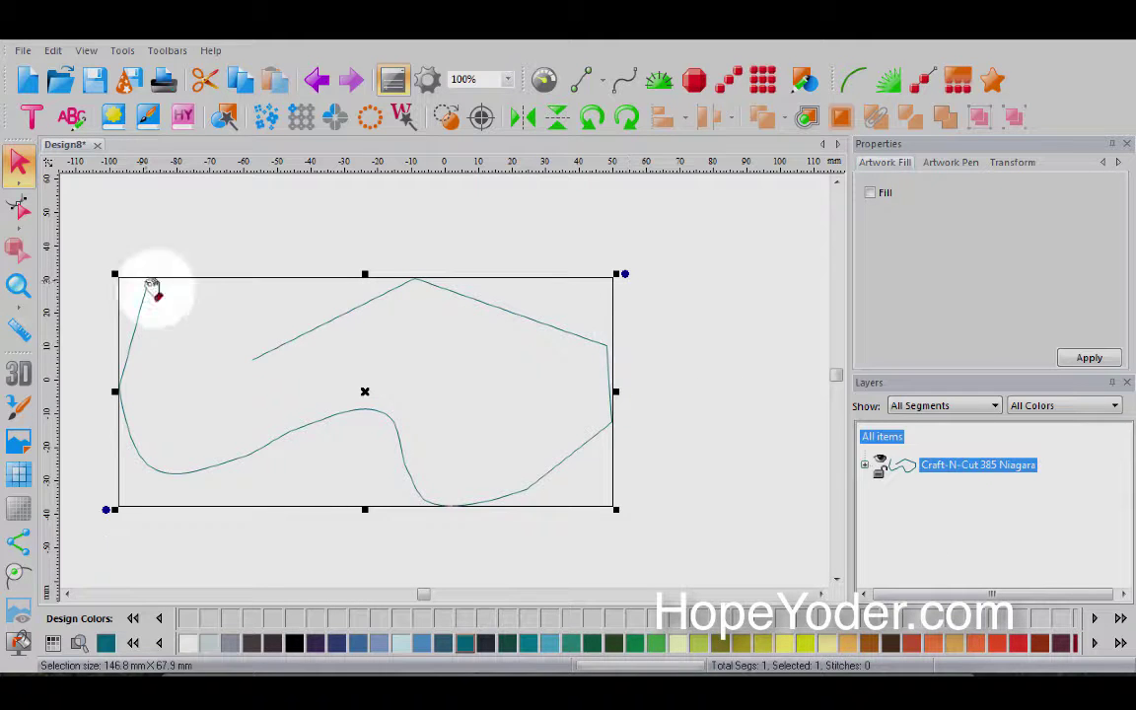
Step: Zoom to 147% and drag the outline's top peak node slightly downward
click(19, 286)
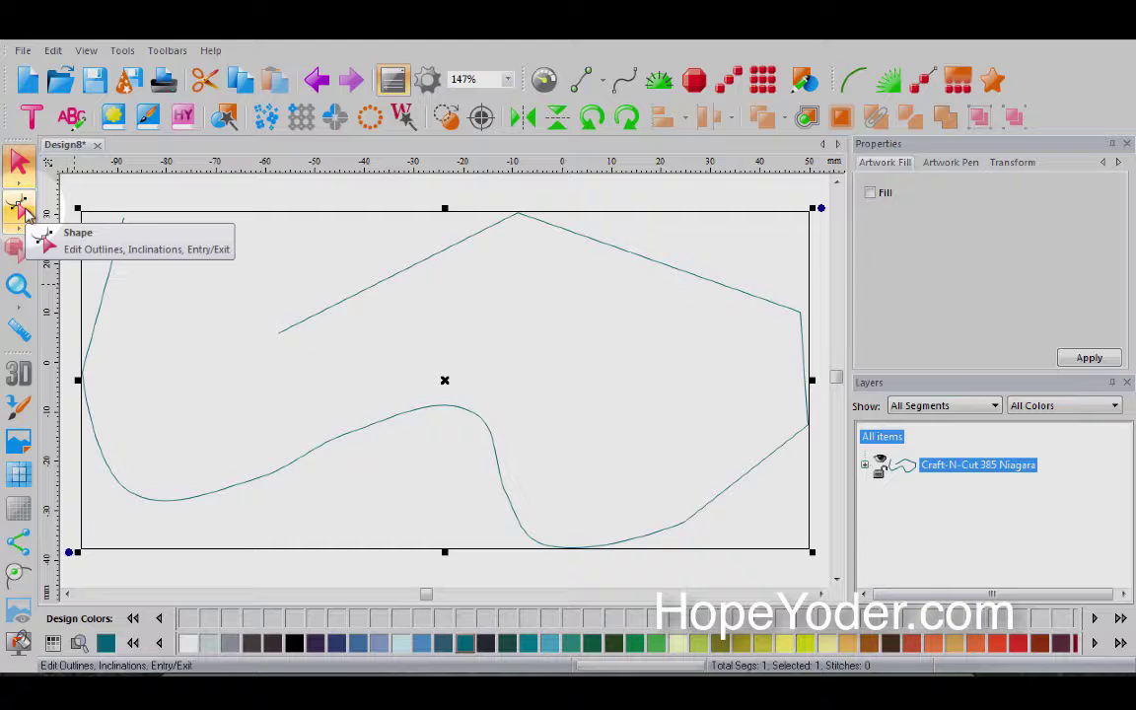
click(20, 209)
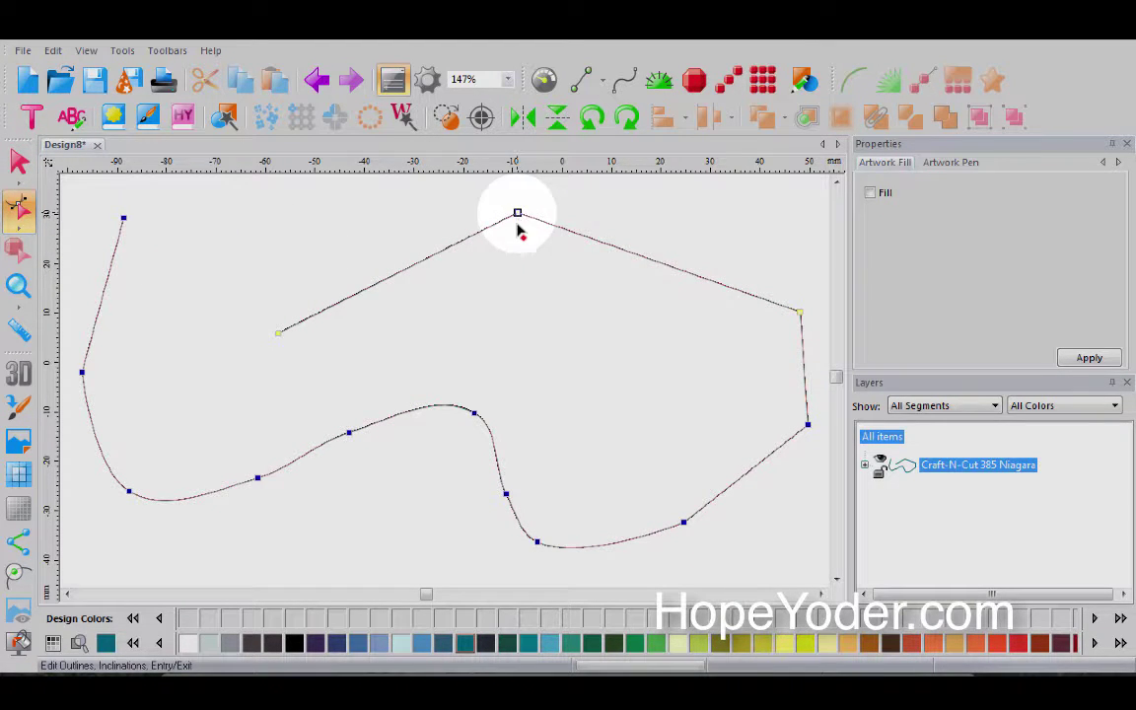
drag(517, 225, 520, 251)
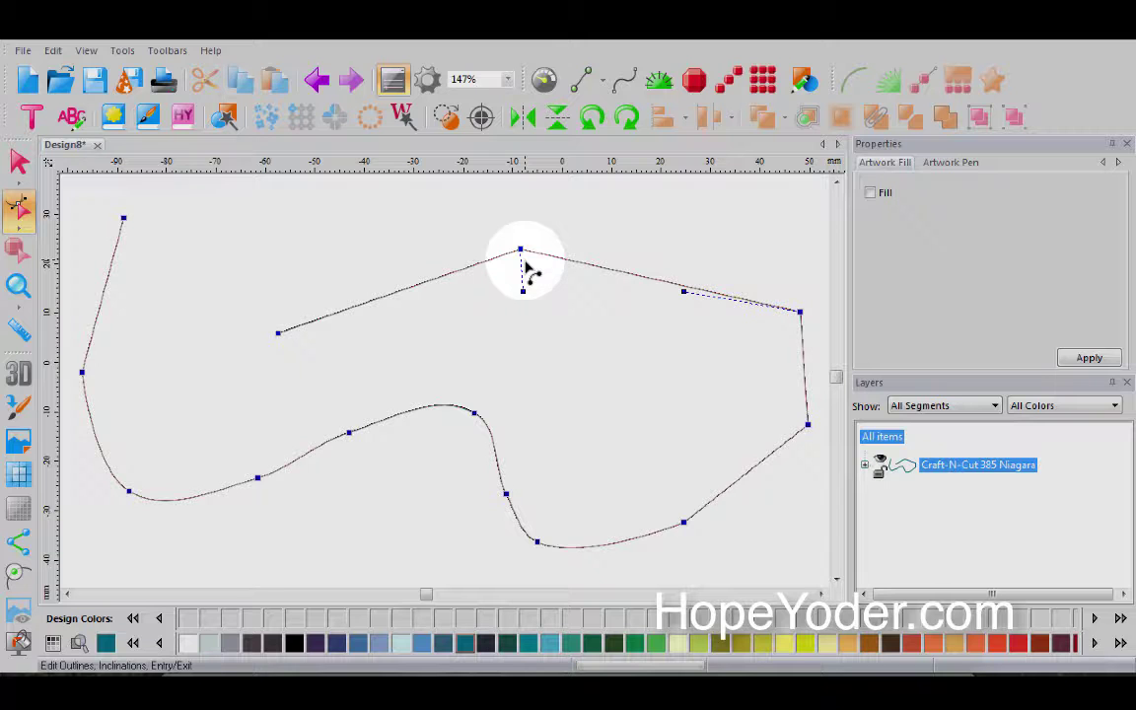
Step: Bend the two straight top edges into Bézier arcs that meet in a dip
drag(526, 262, 548, 225)
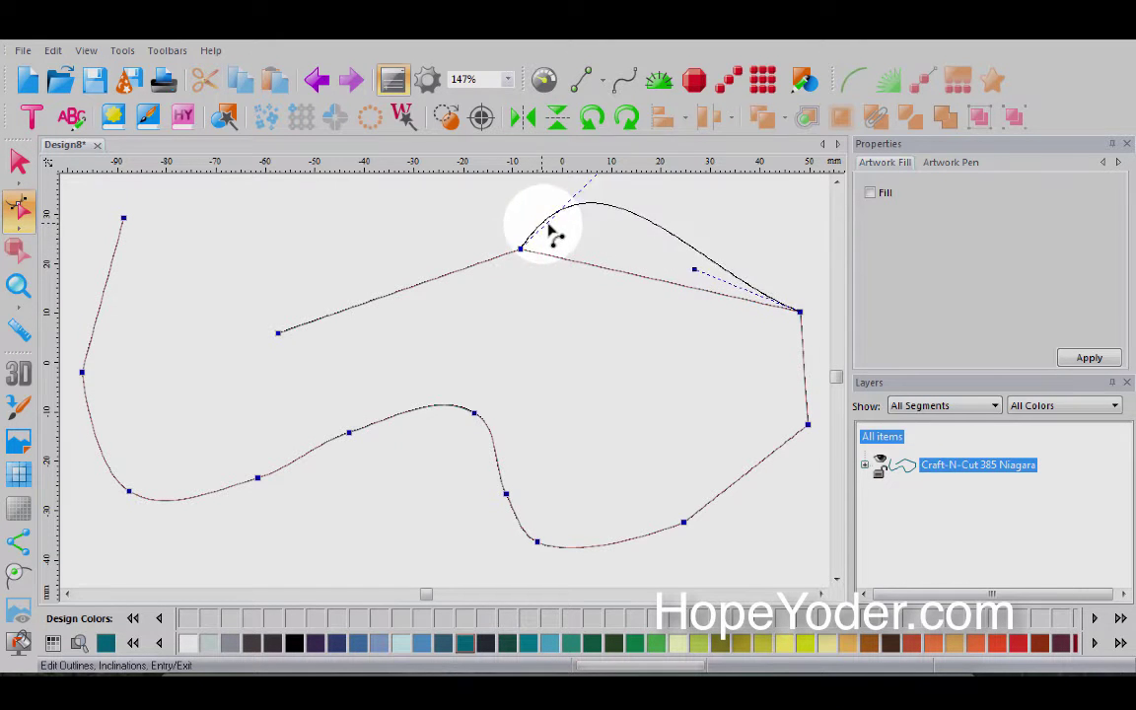
mouse_move(551, 229)
mouse_down()
mouse_move(570, 317)
mouse_move(592, 241)
mouse_move(576, 235)
mouse_up()
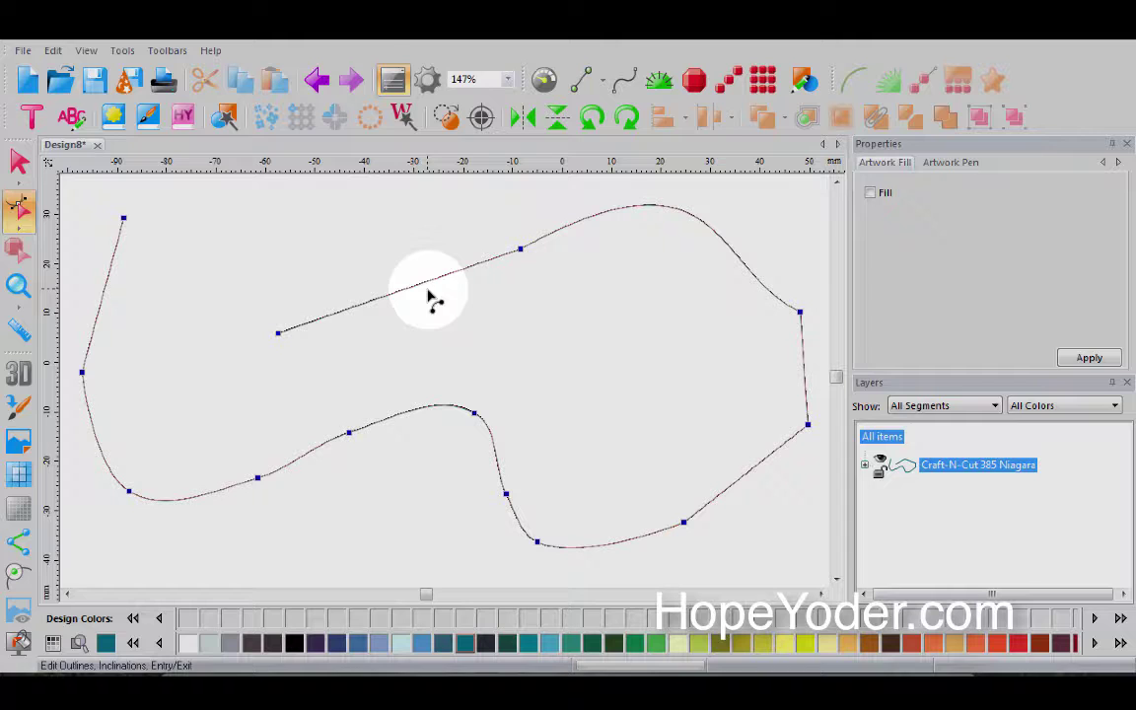
drag(427, 288, 381, 228)
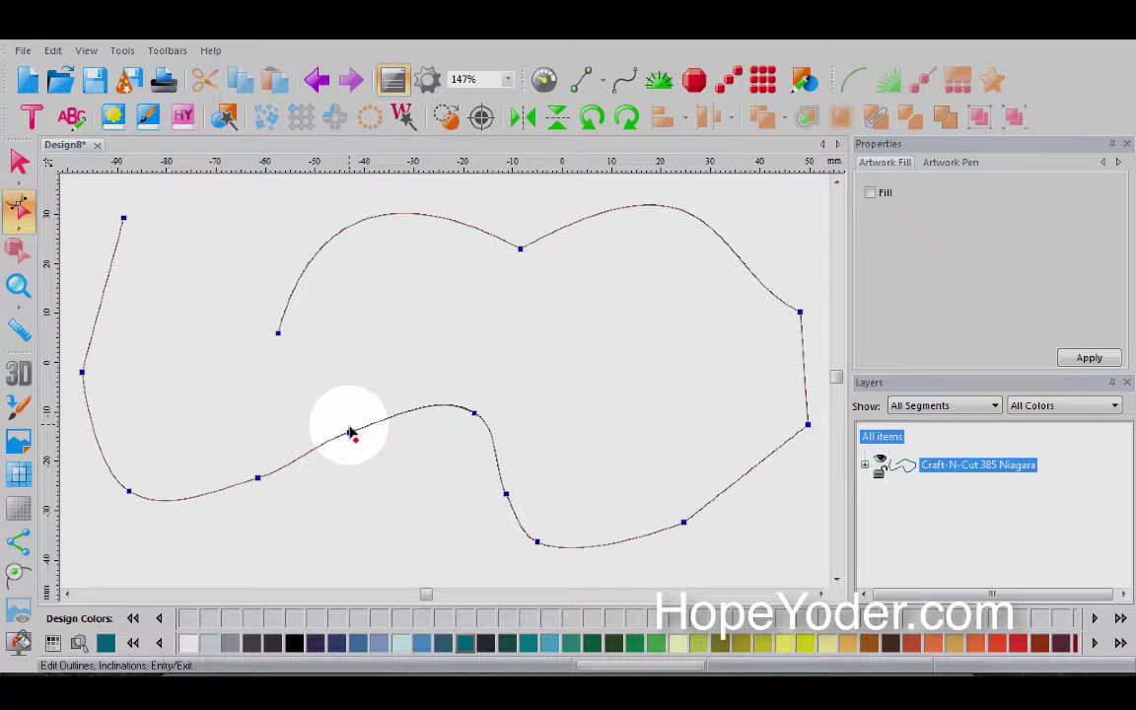
Step: Add a lower-edge node, curve it, raise the bump node, and bend the upper-left edge
click(350, 432)
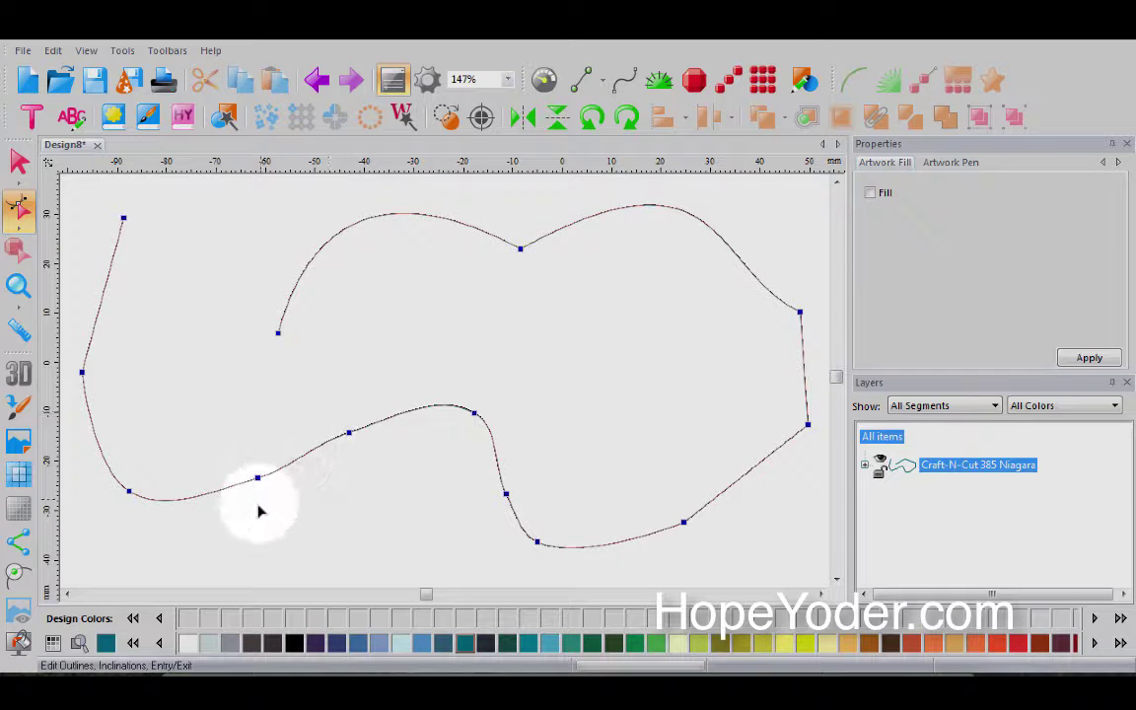
mouse_move(292, 472)
mouse_down()
mouse_move(284, 436)
mouse_move(227, 396)
mouse_move(294, 404)
mouse_move(277, 455)
mouse_up()
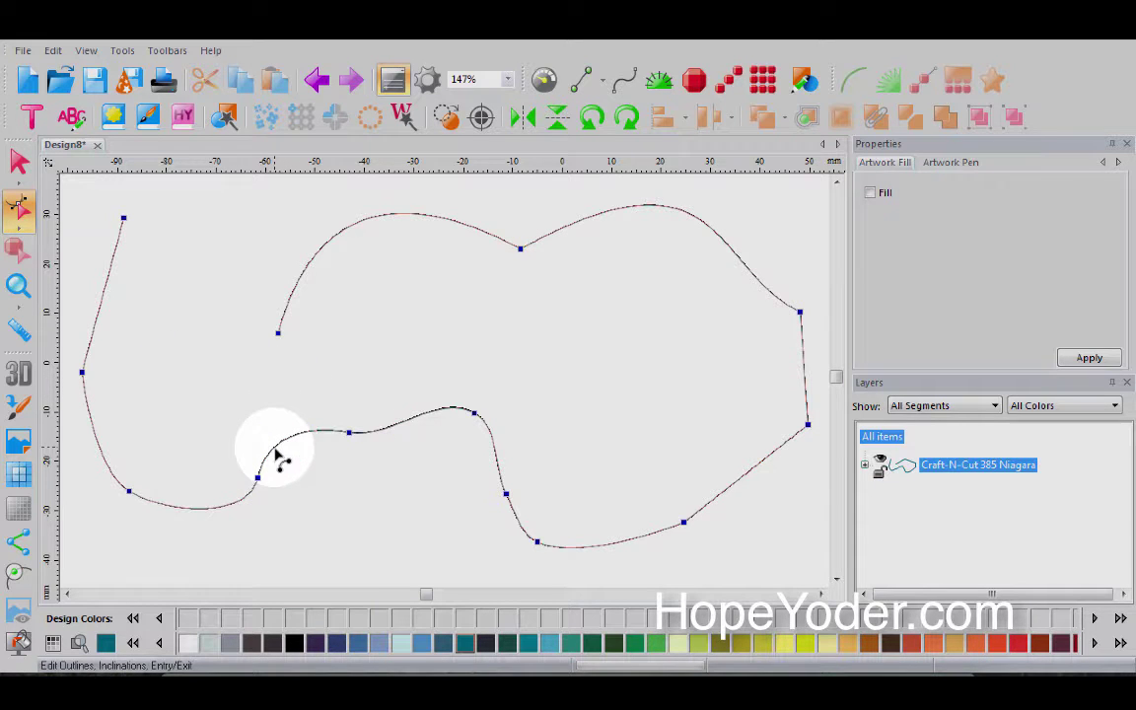
click(474, 415)
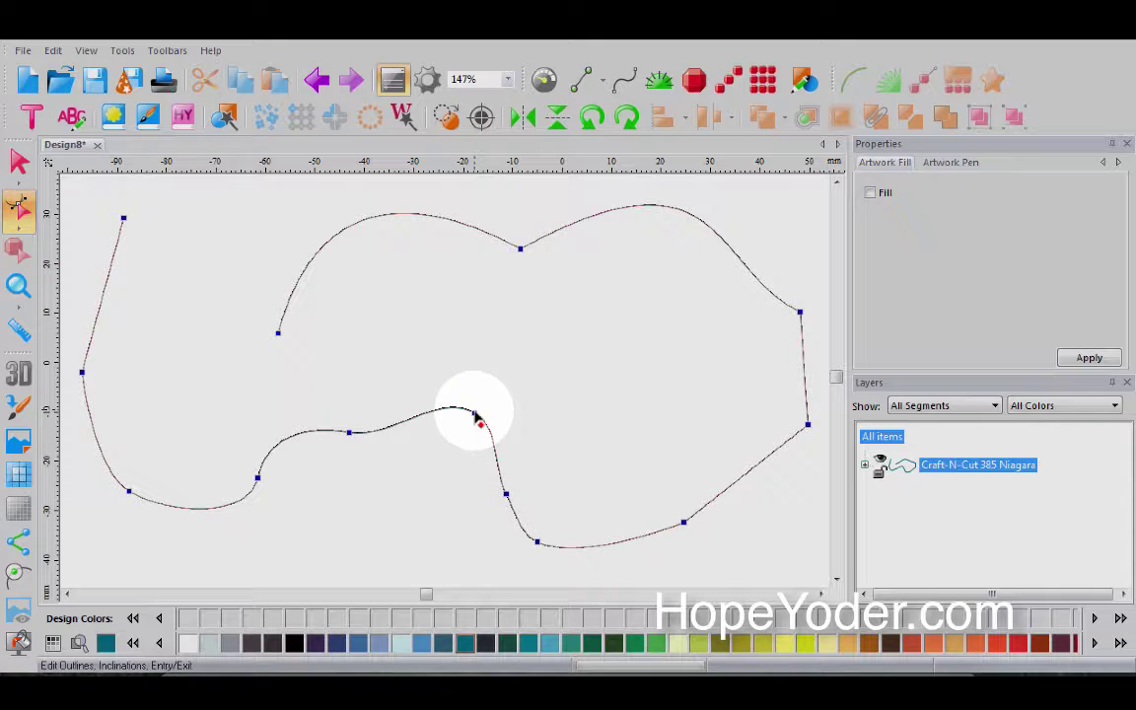
drag(474, 415, 474, 384)
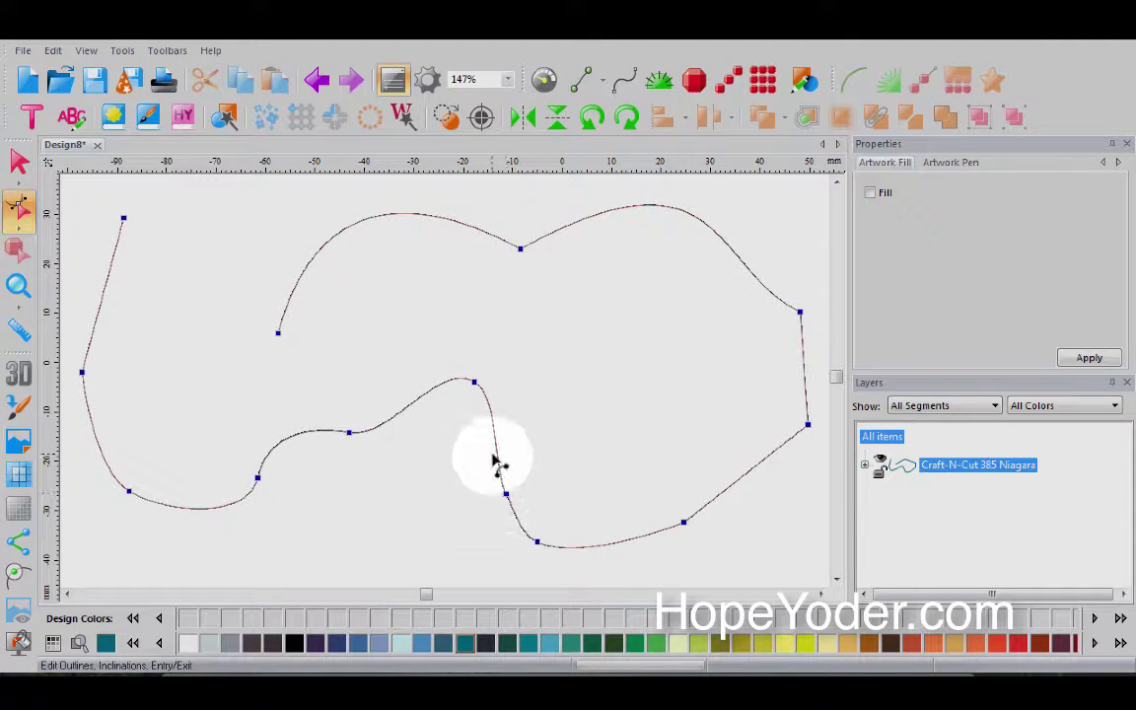
drag(498, 464, 548, 437)
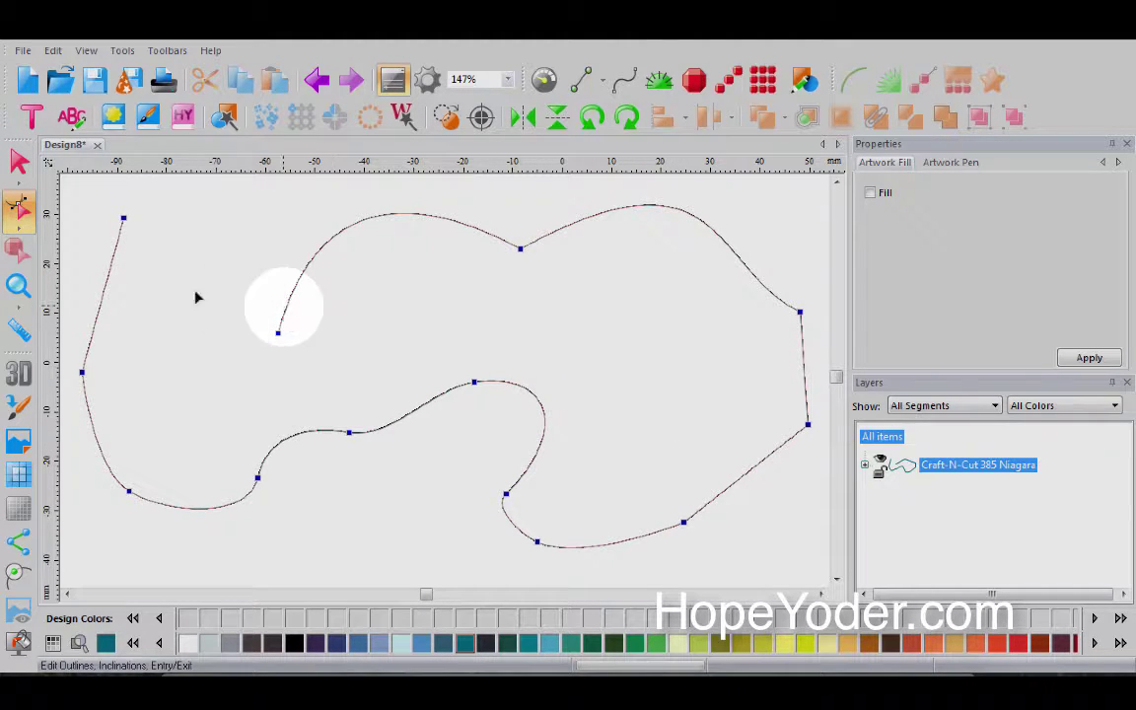
drag(119, 238, 170, 280)
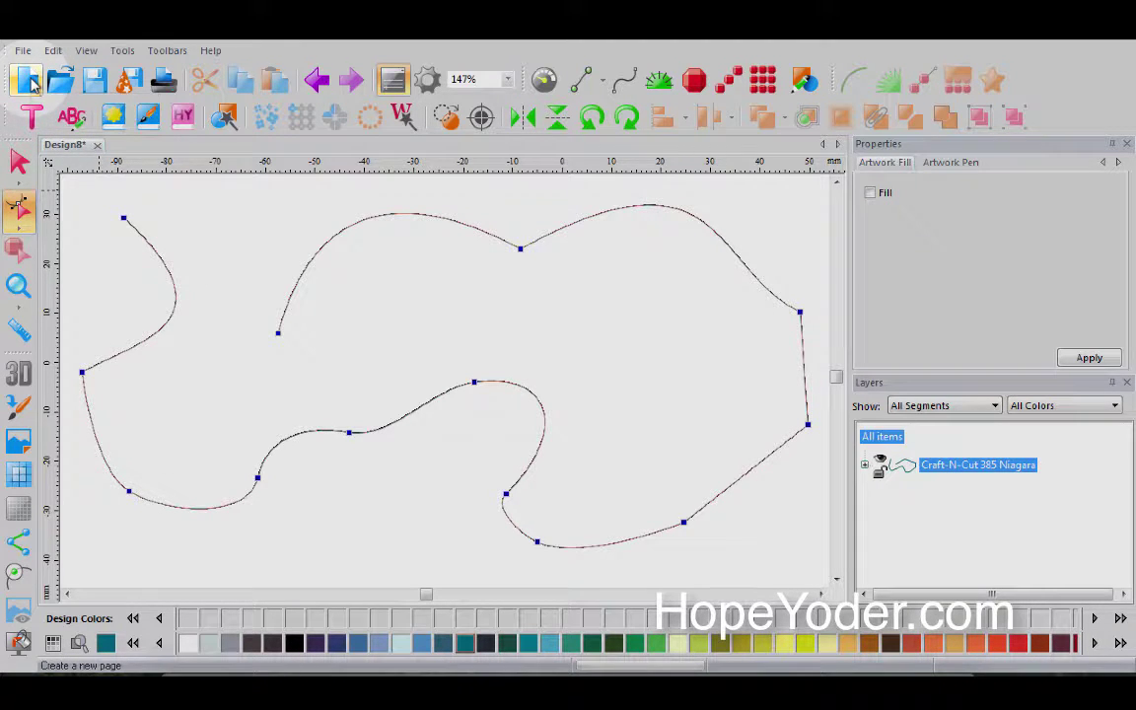
Step: Start a new design and load the Superman logo screenshot as its backdrop
click(27, 81)
click(21, 52)
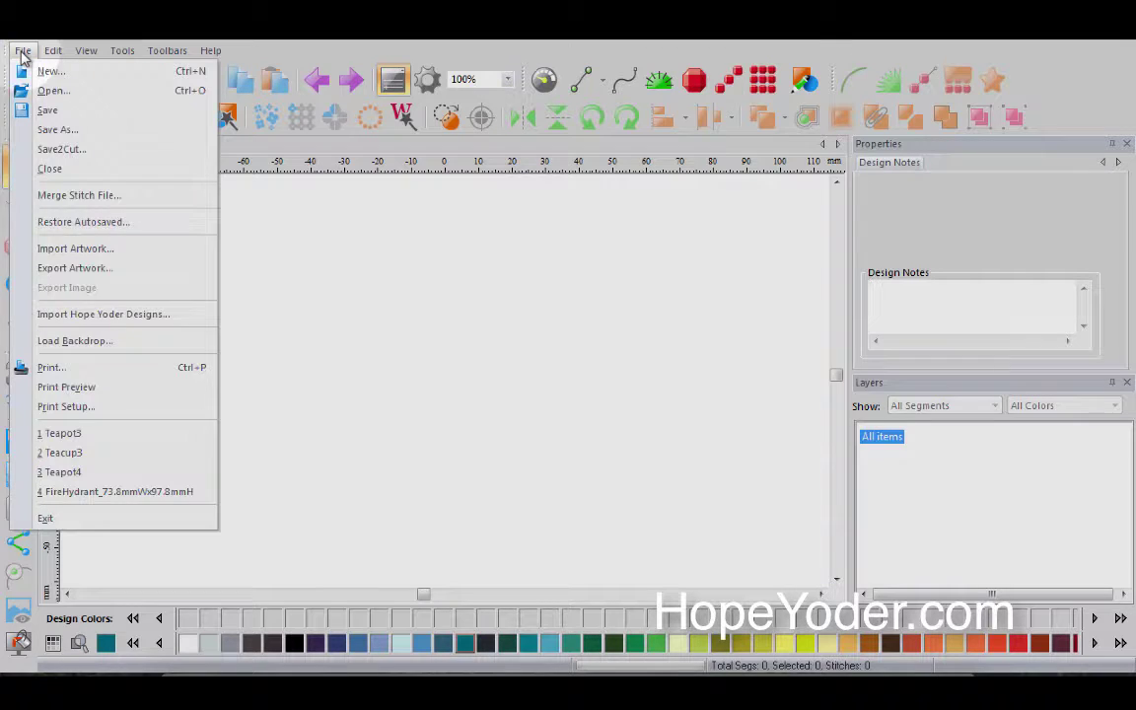
click(95, 341)
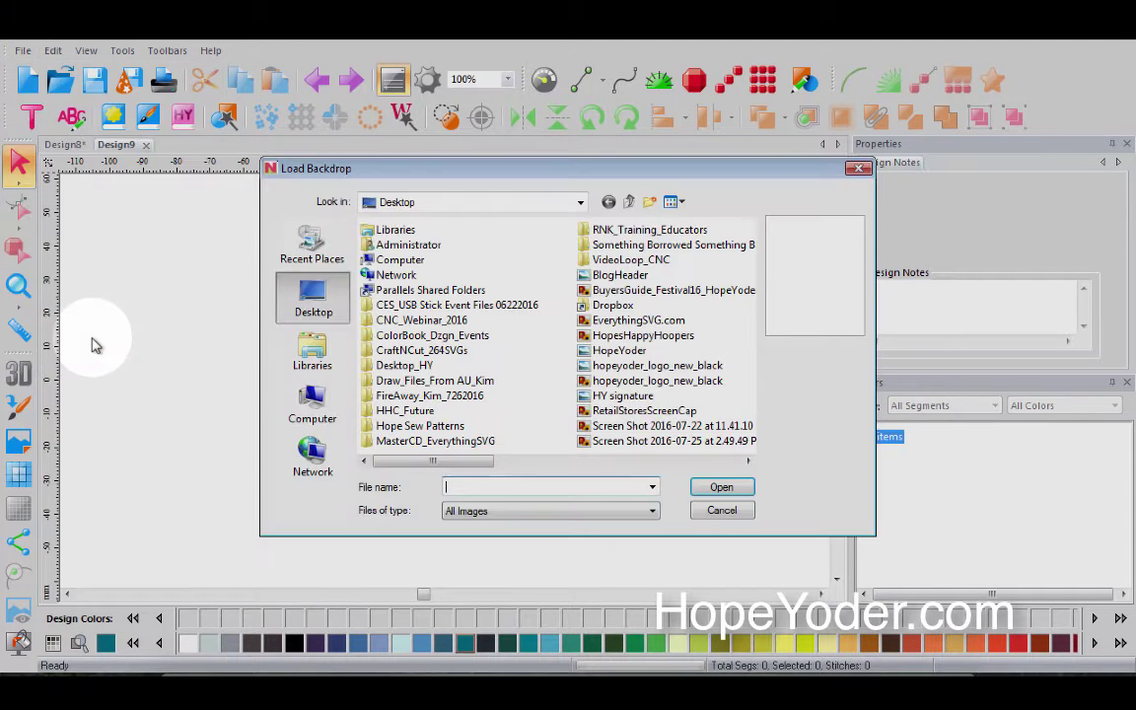
click(748, 460)
click(659, 231)
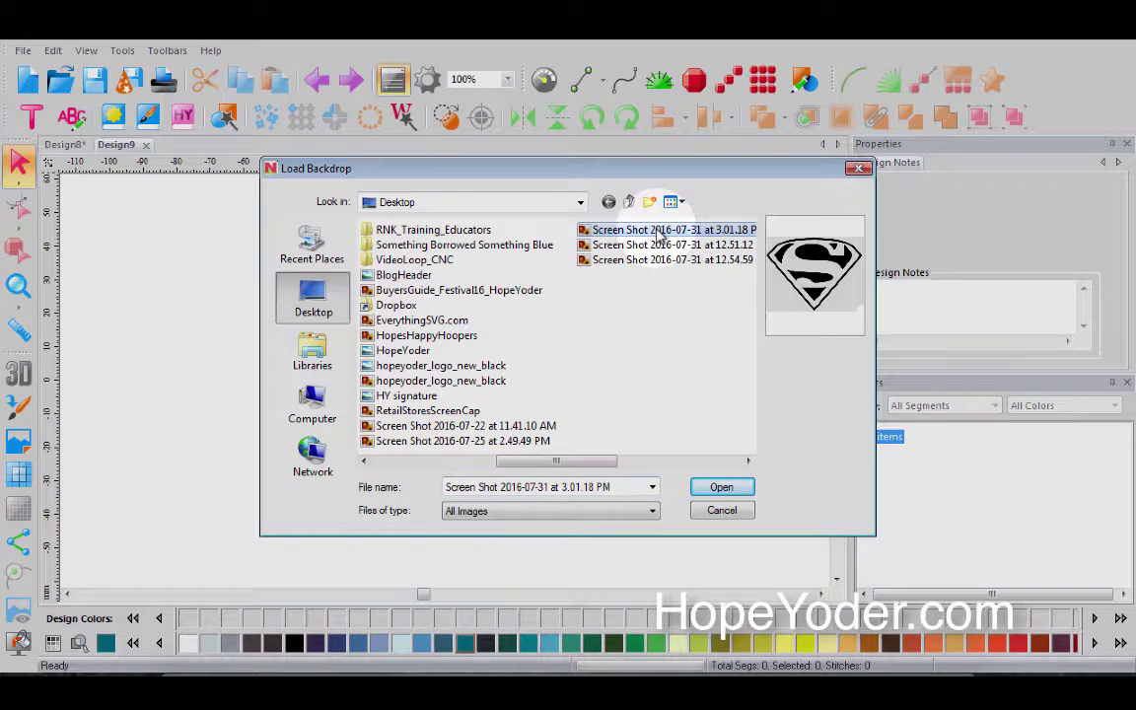
click(723, 488)
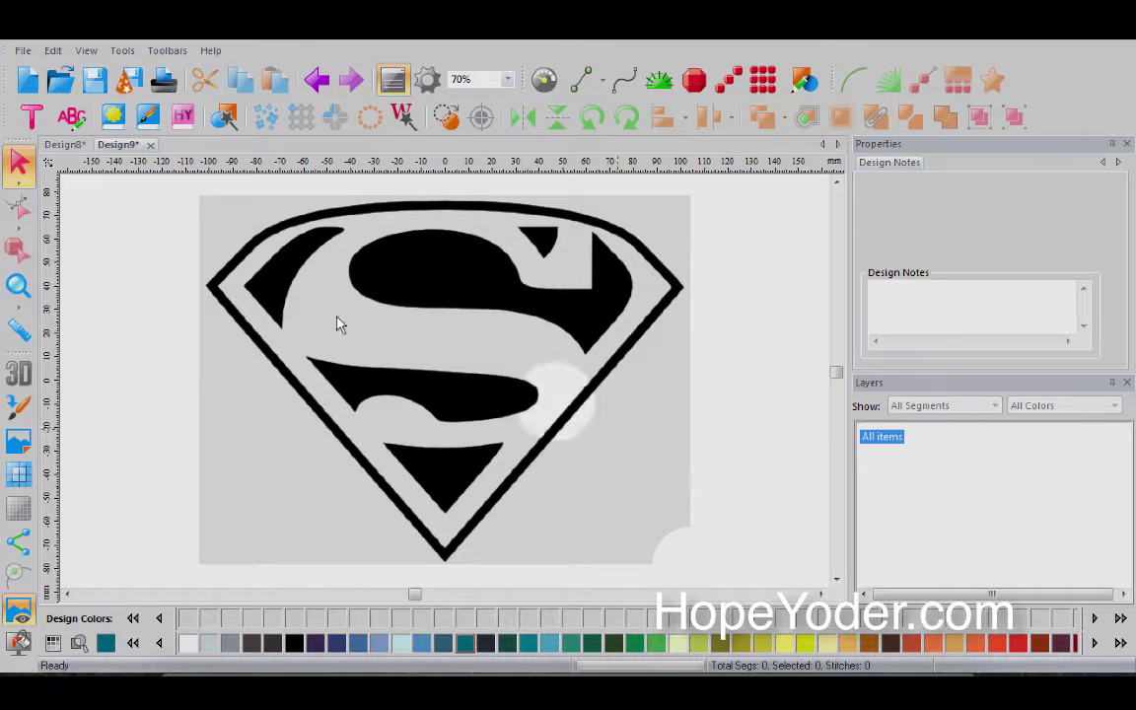
Step: Choose the Line tool's point-entry mode and box-zoom on the lower half of the S
click(582, 84)
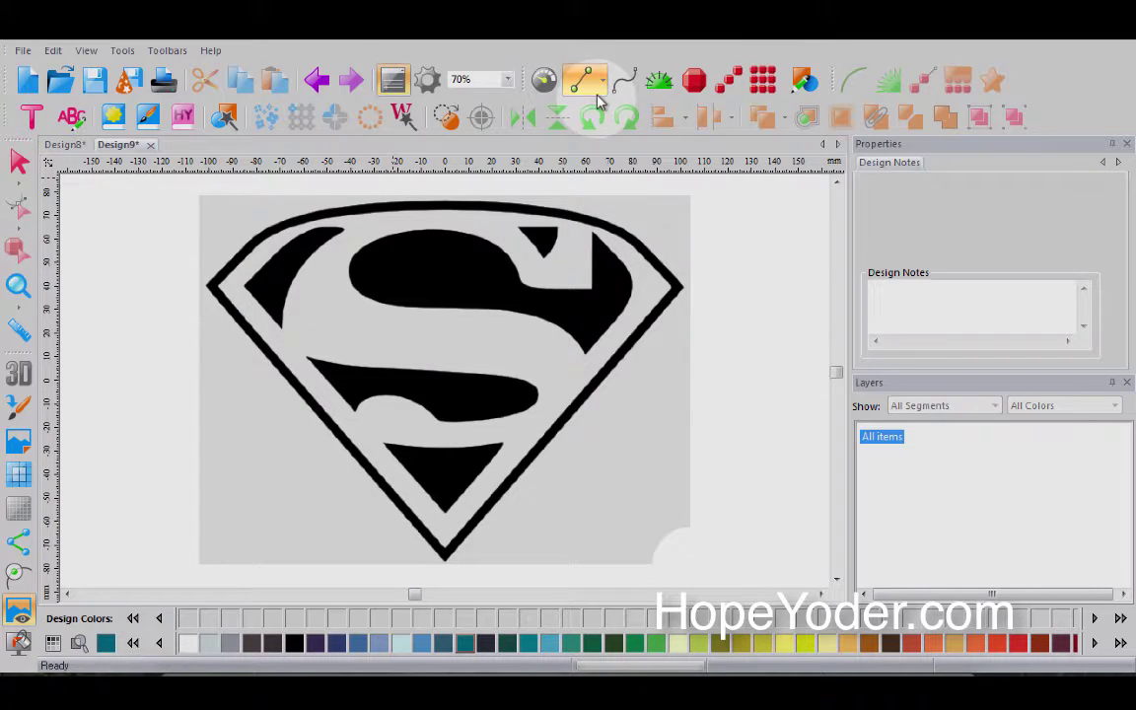
click(595, 84)
click(580, 115)
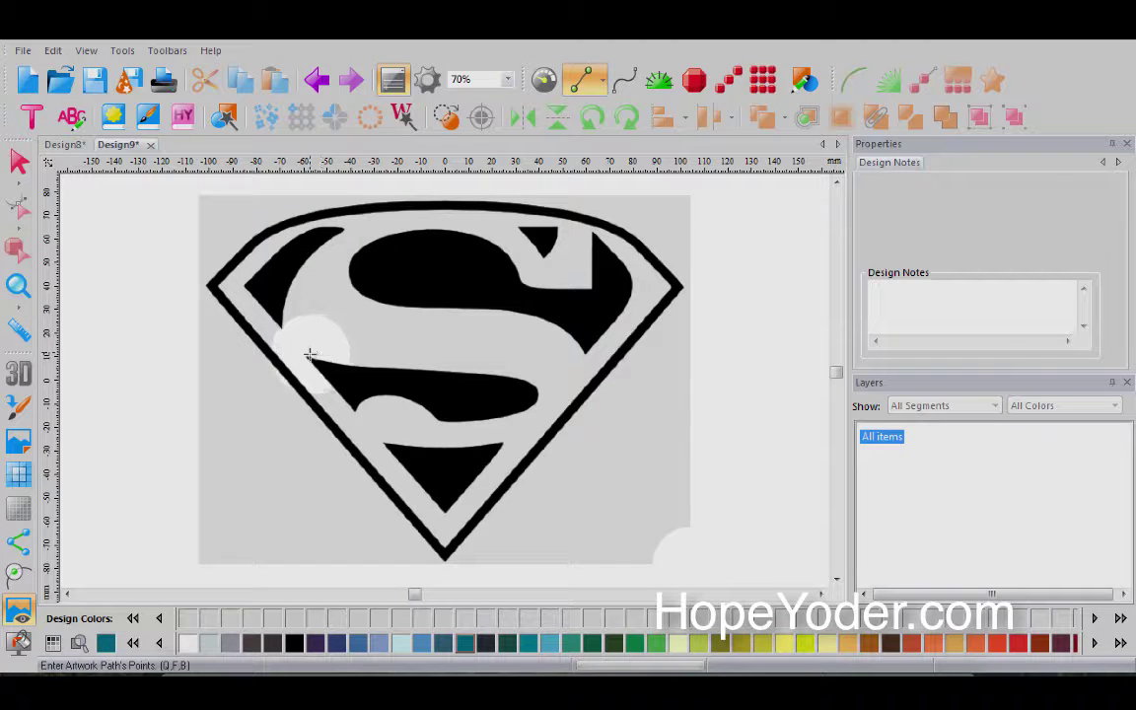
click(17, 285)
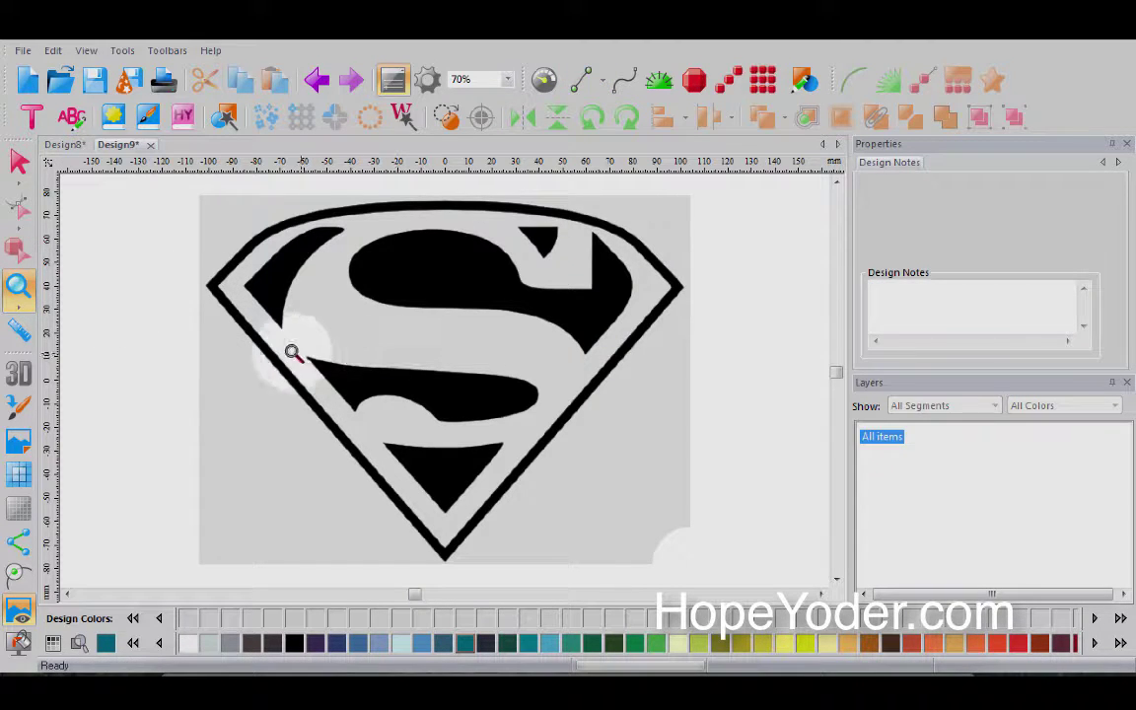
drag(290, 350, 573, 484)
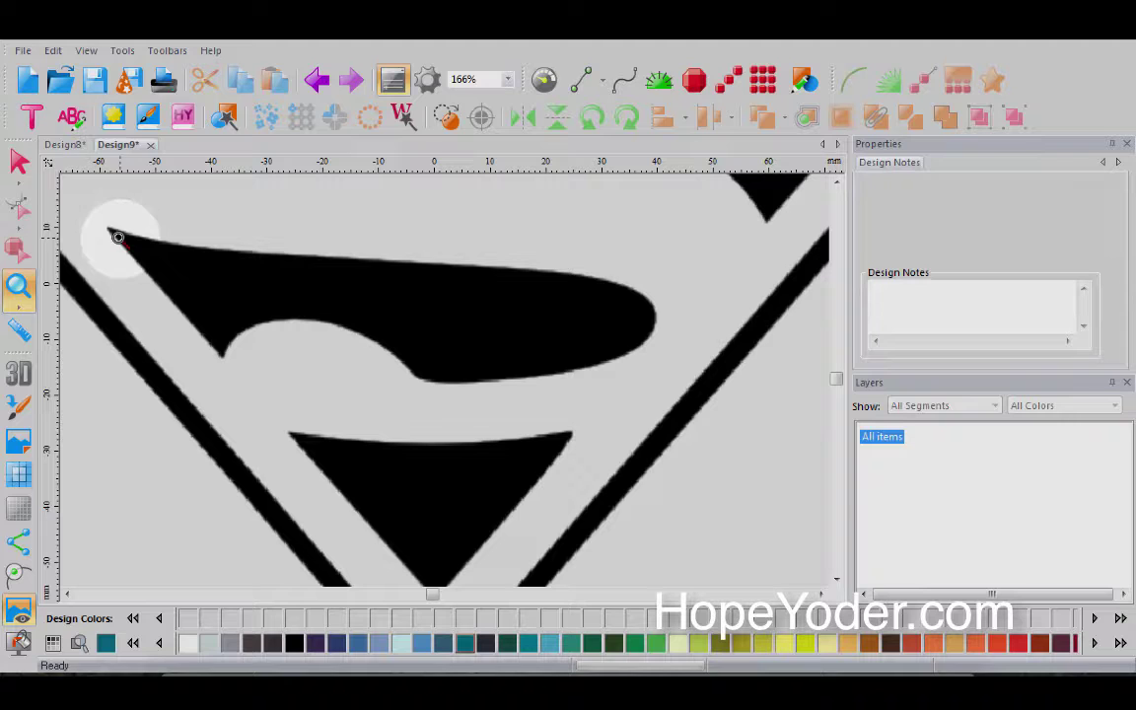
click(580, 84)
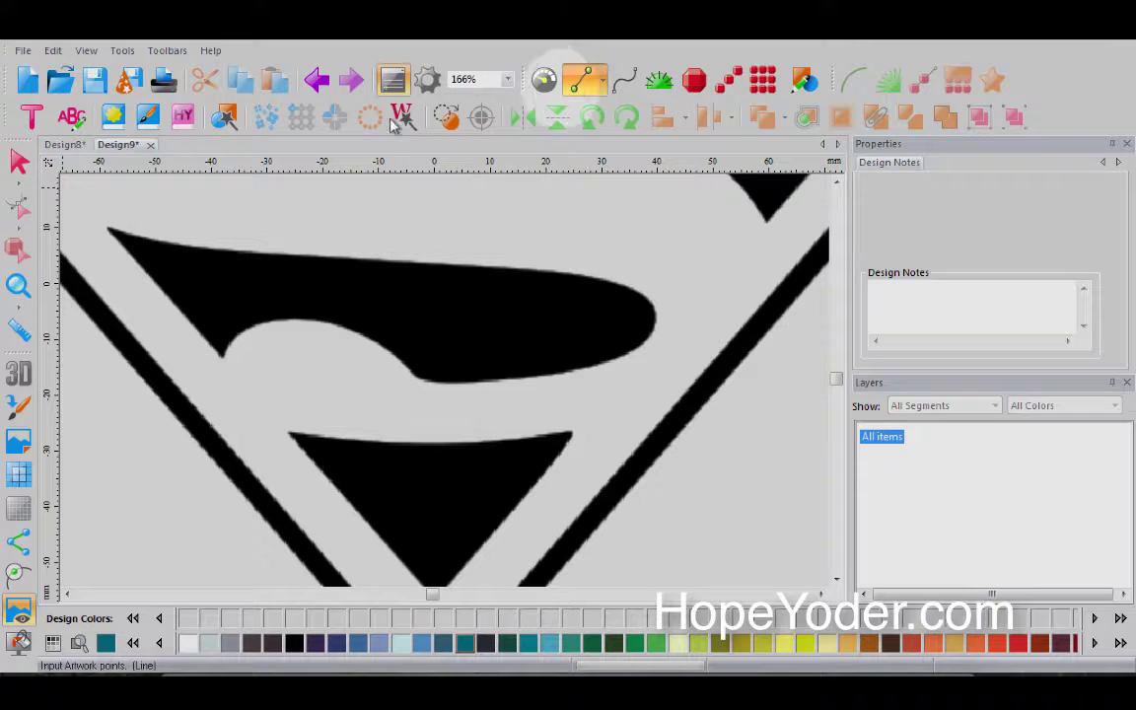
Step: Trace the black swoosh of the S with ten points, closing back at the start
click(109, 229)
click(297, 255)
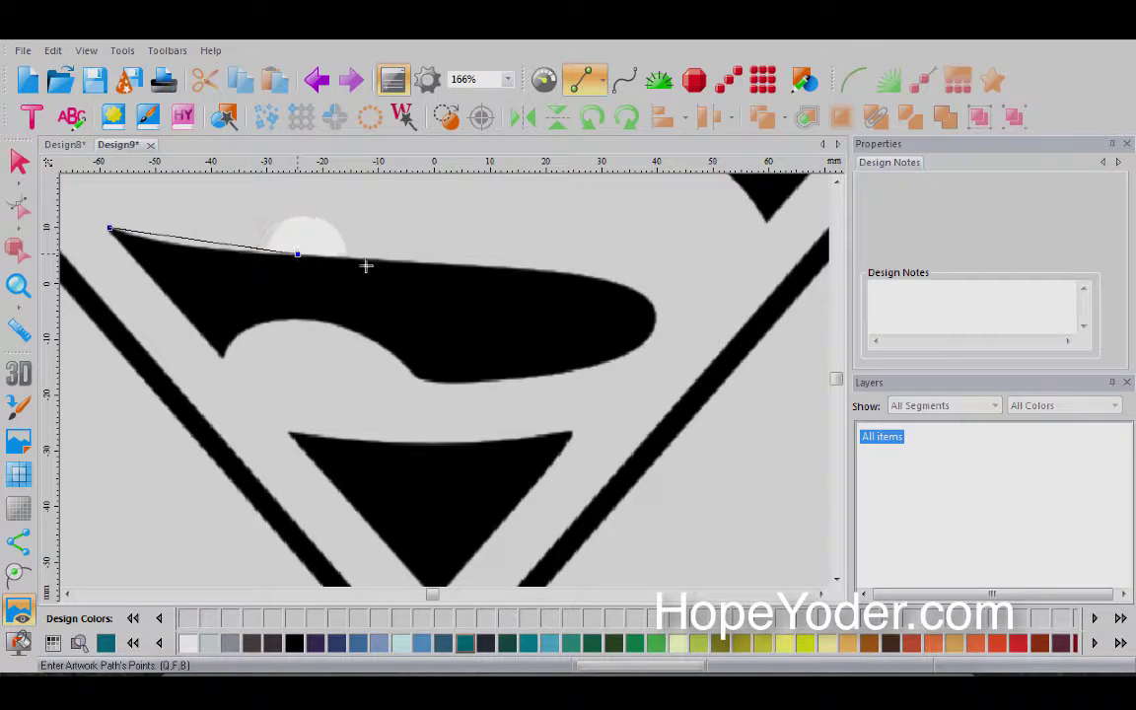
click(530, 268)
click(651, 302)
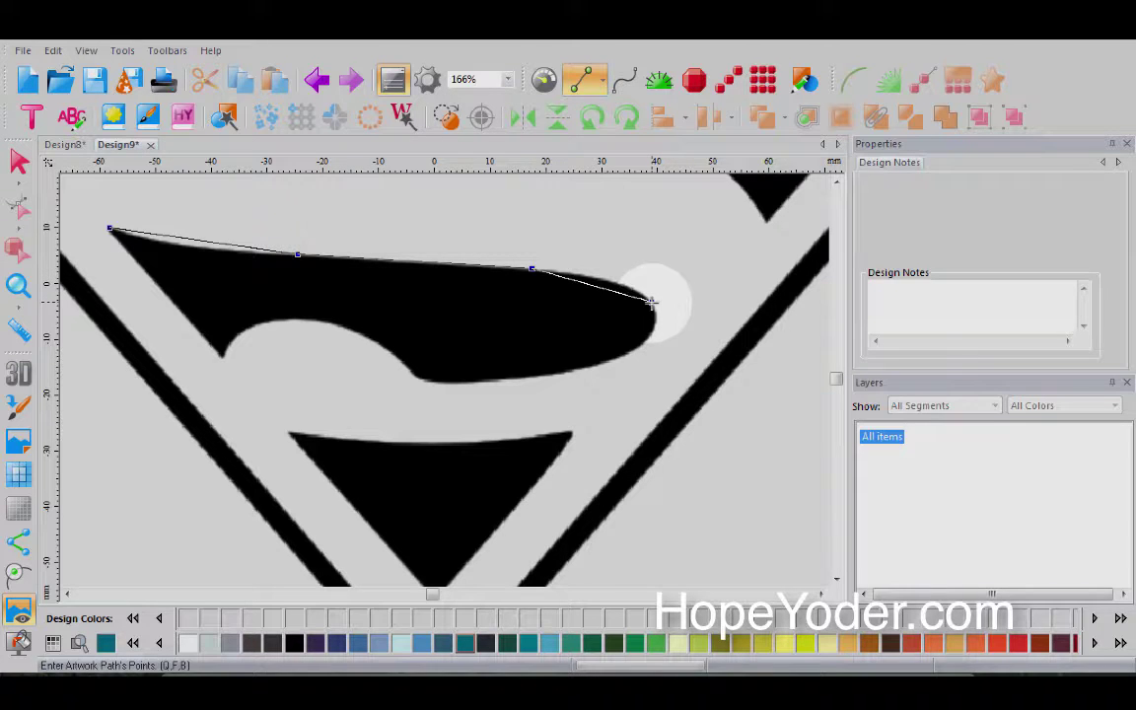
click(637, 345)
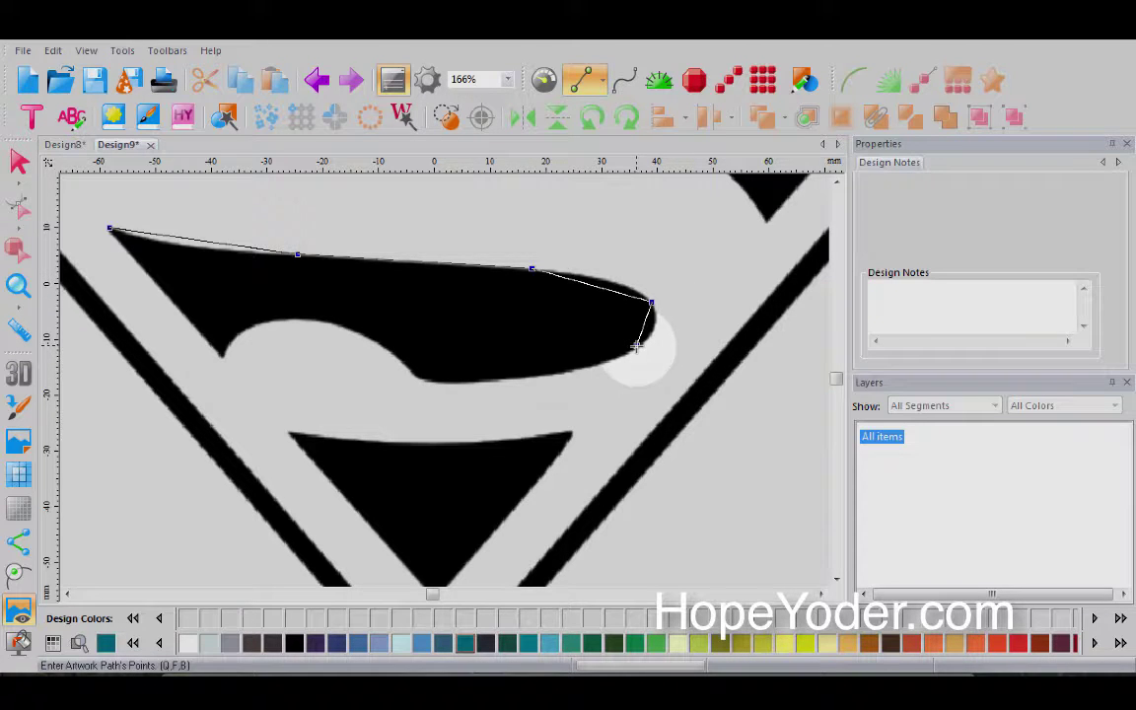
click(542, 375)
click(386, 344)
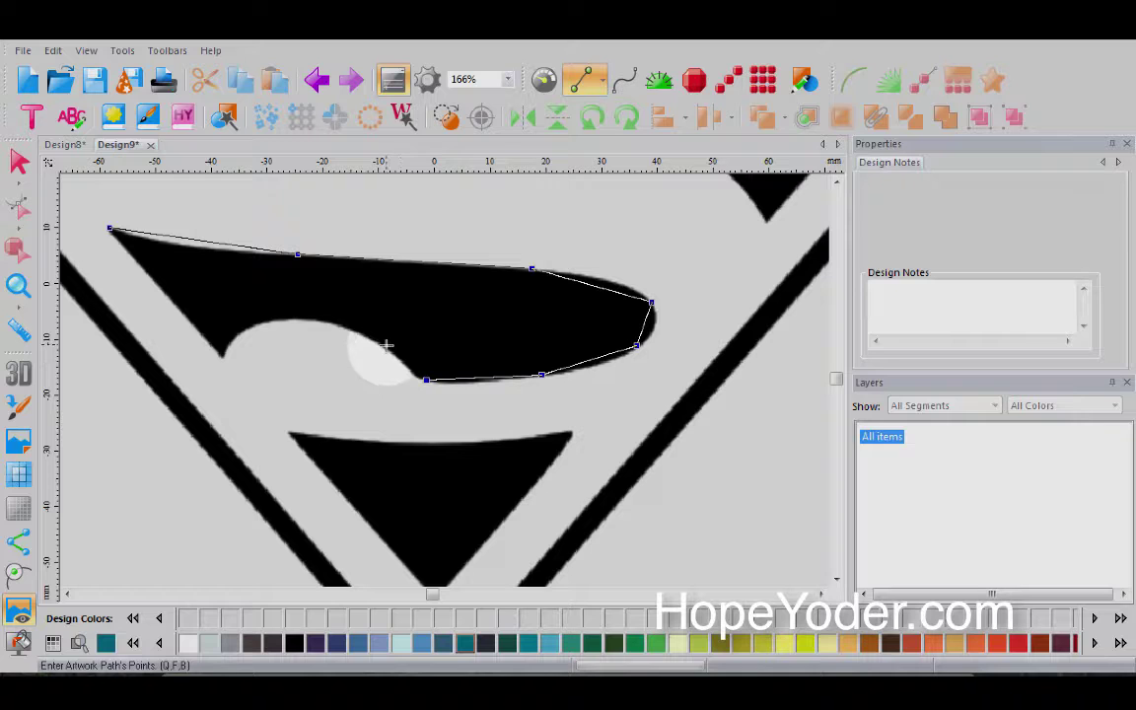
click(303, 320)
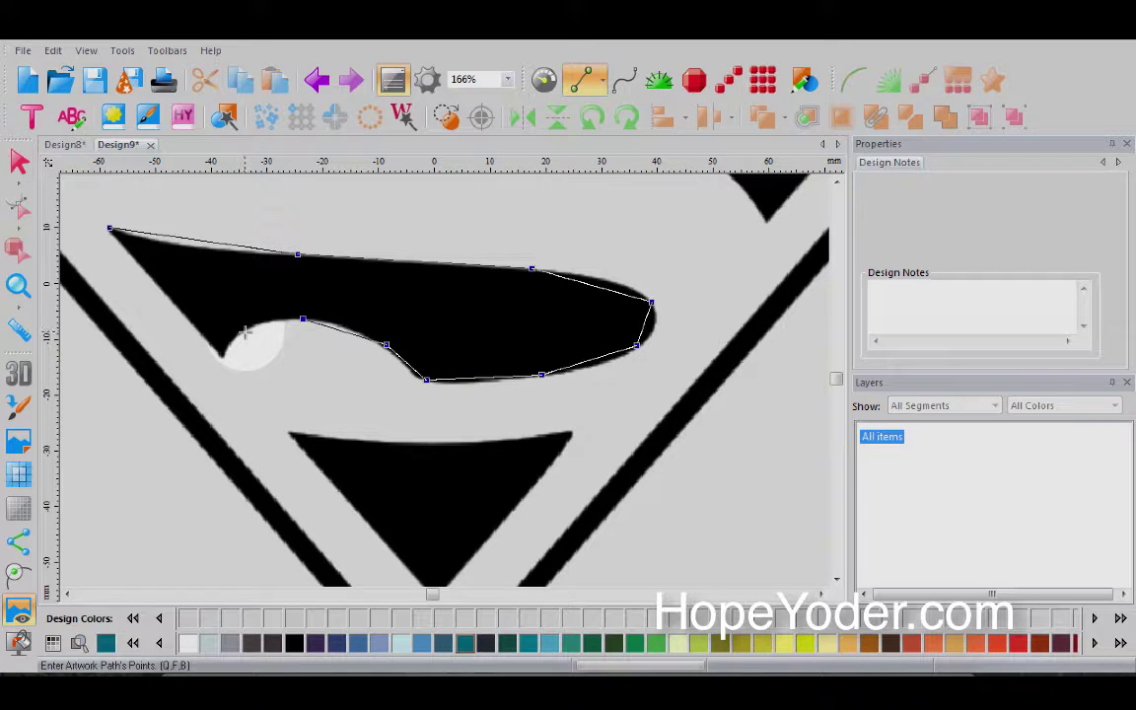
click(244, 329)
click(223, 355)
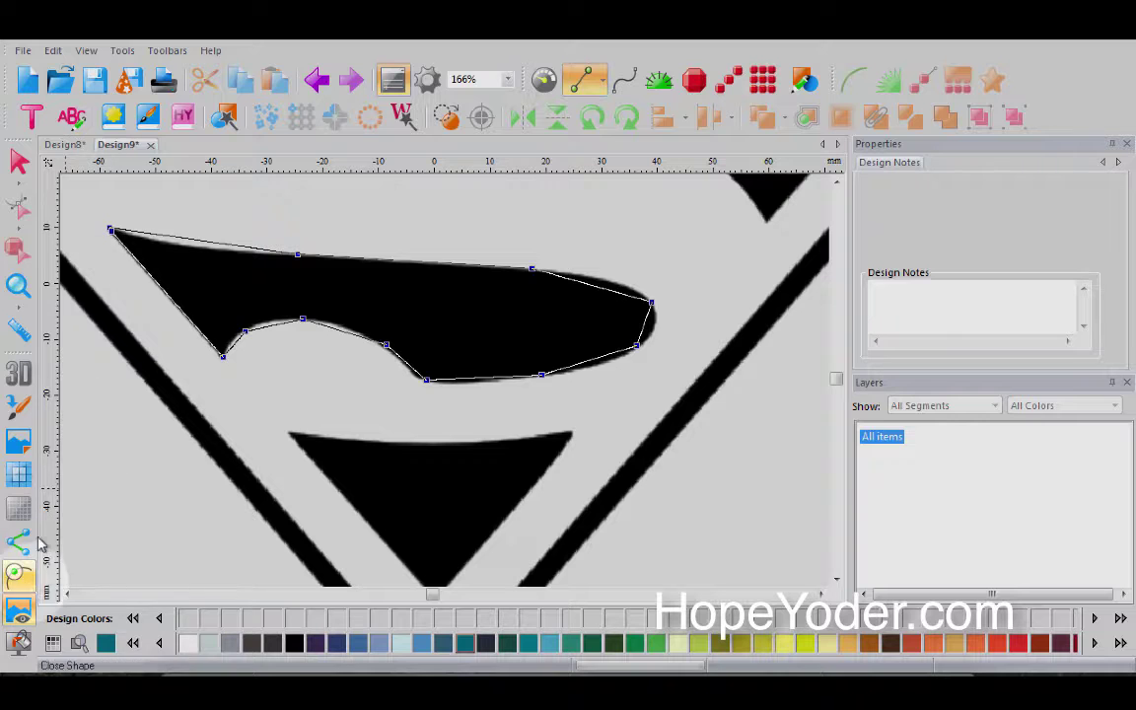
click(117, 235)
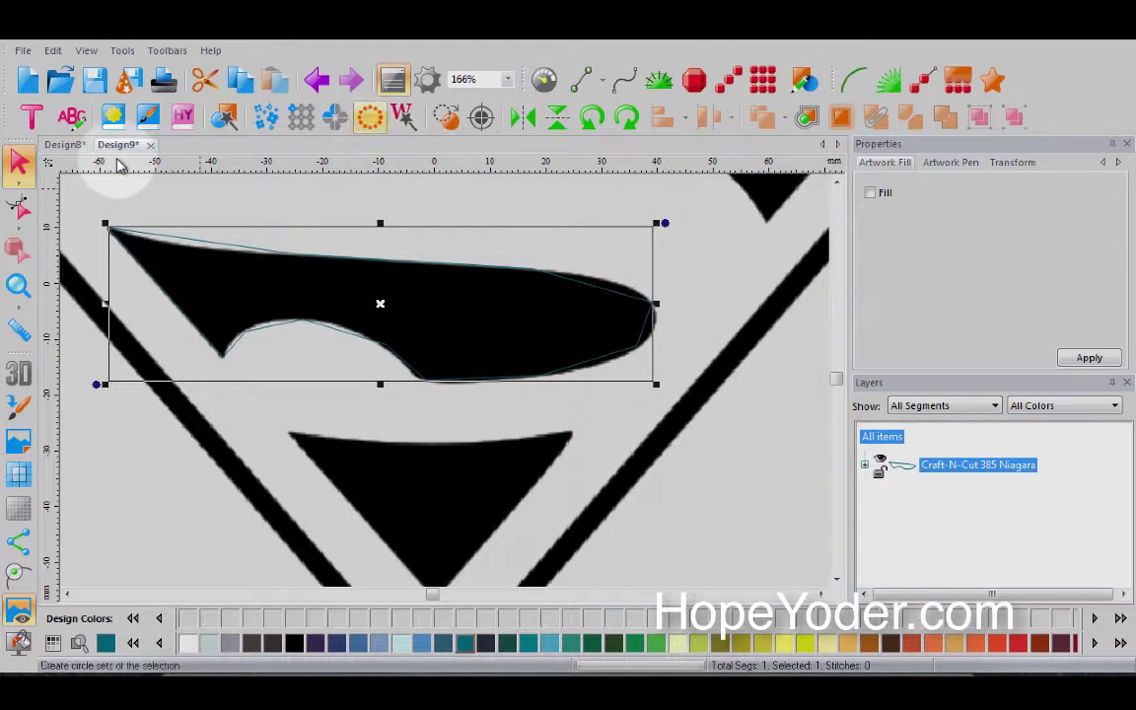
Step: Enter outline node editing and delete the extra node on the top-left edge
click(17, 205)
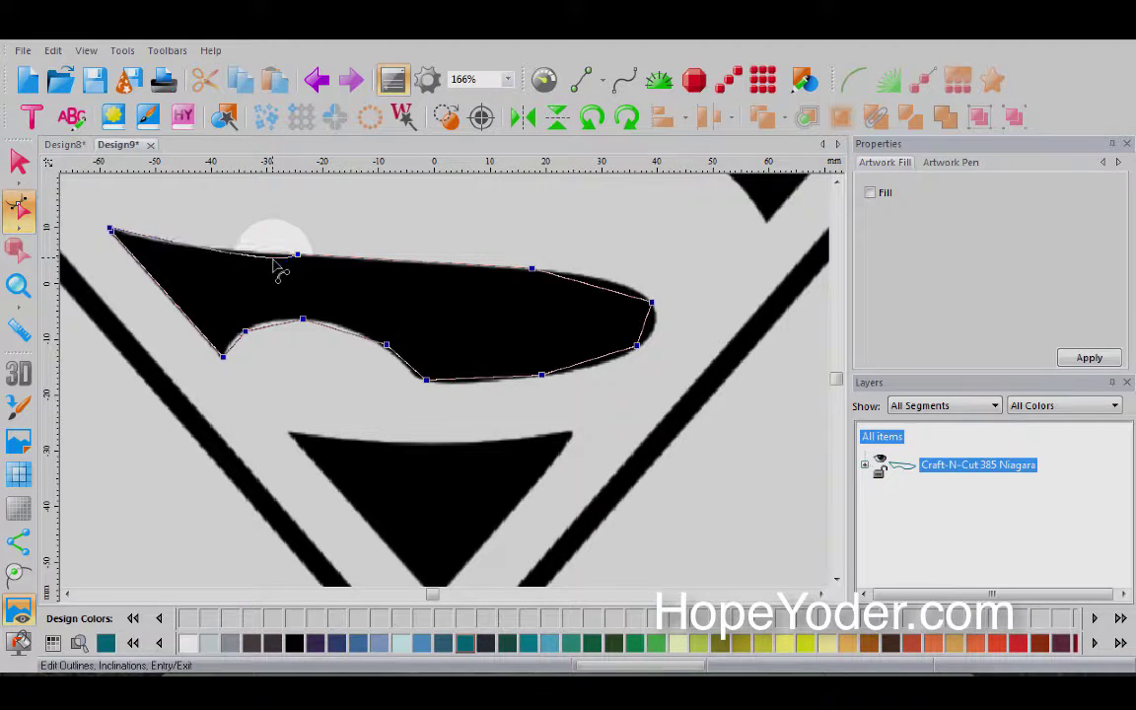
click(367, 274)
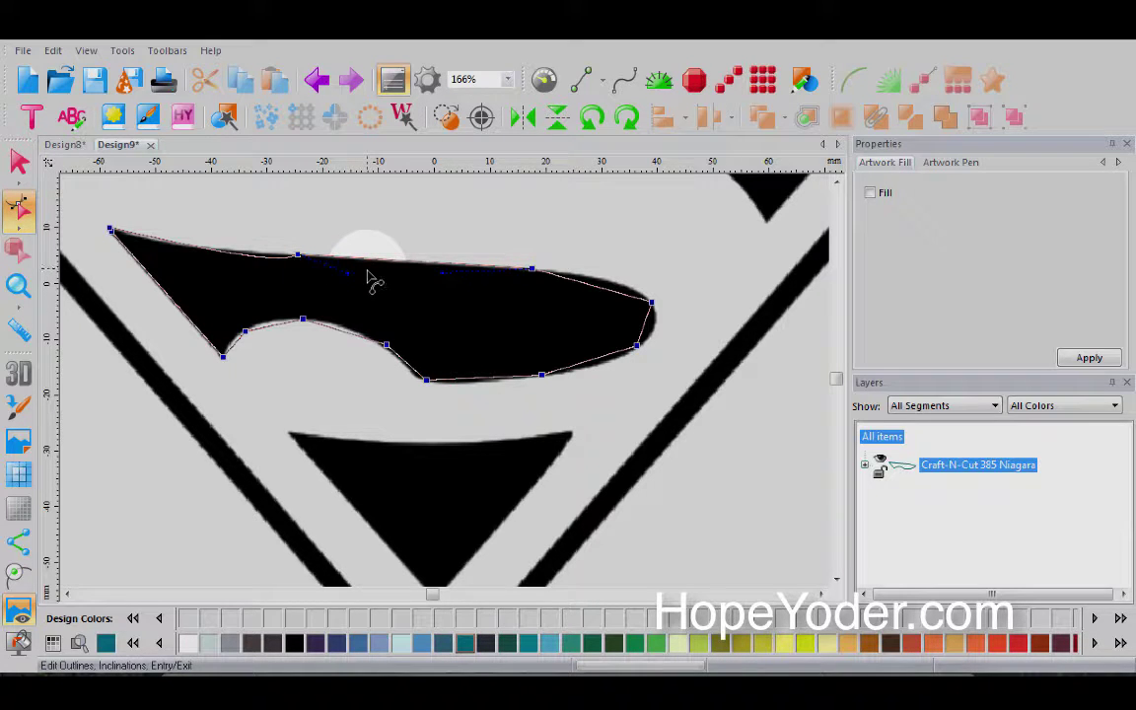
click(367, 274)
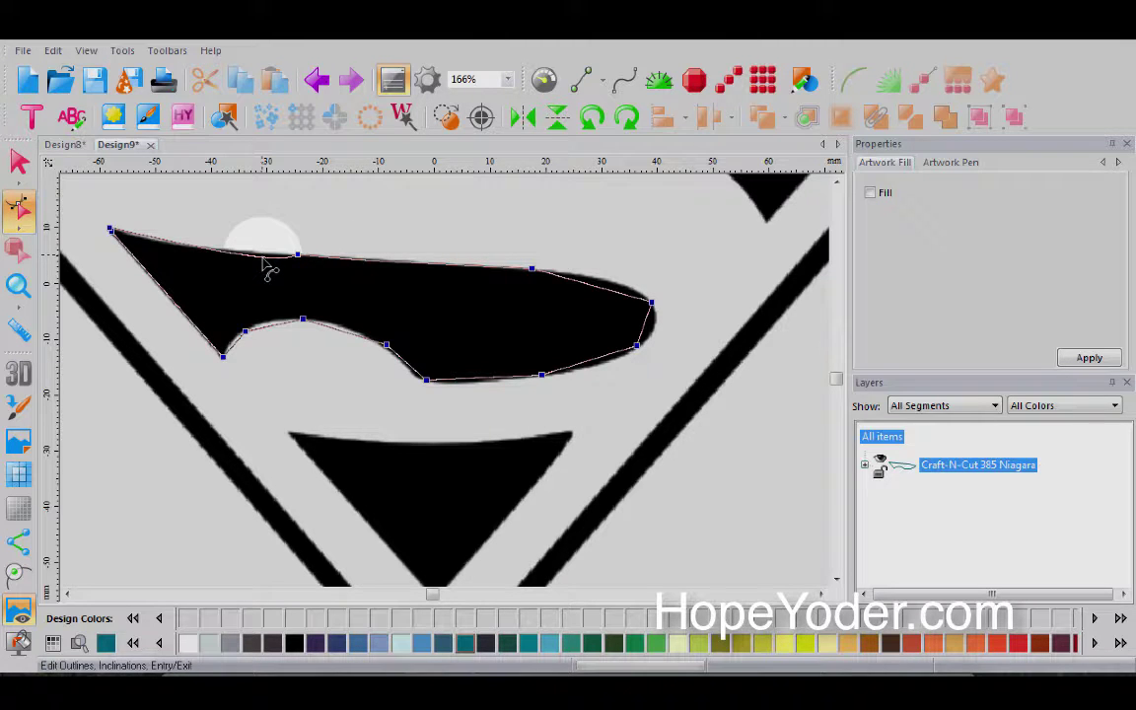
click(185, 240)
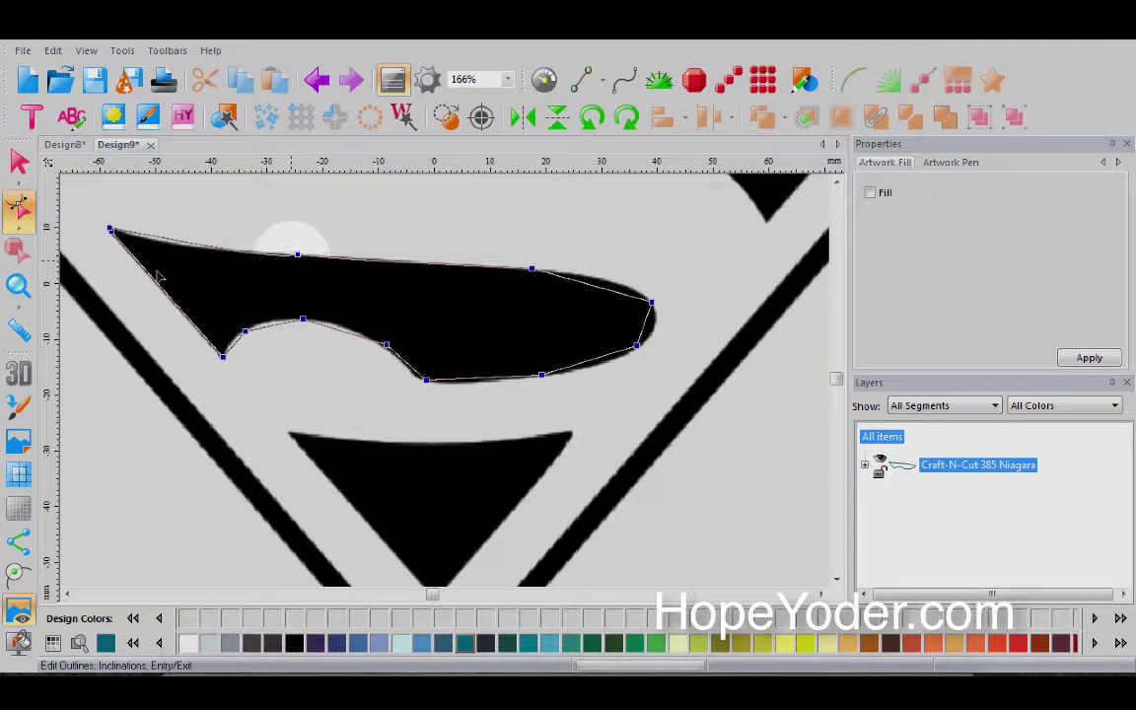
key(Delete)
key(Delete)
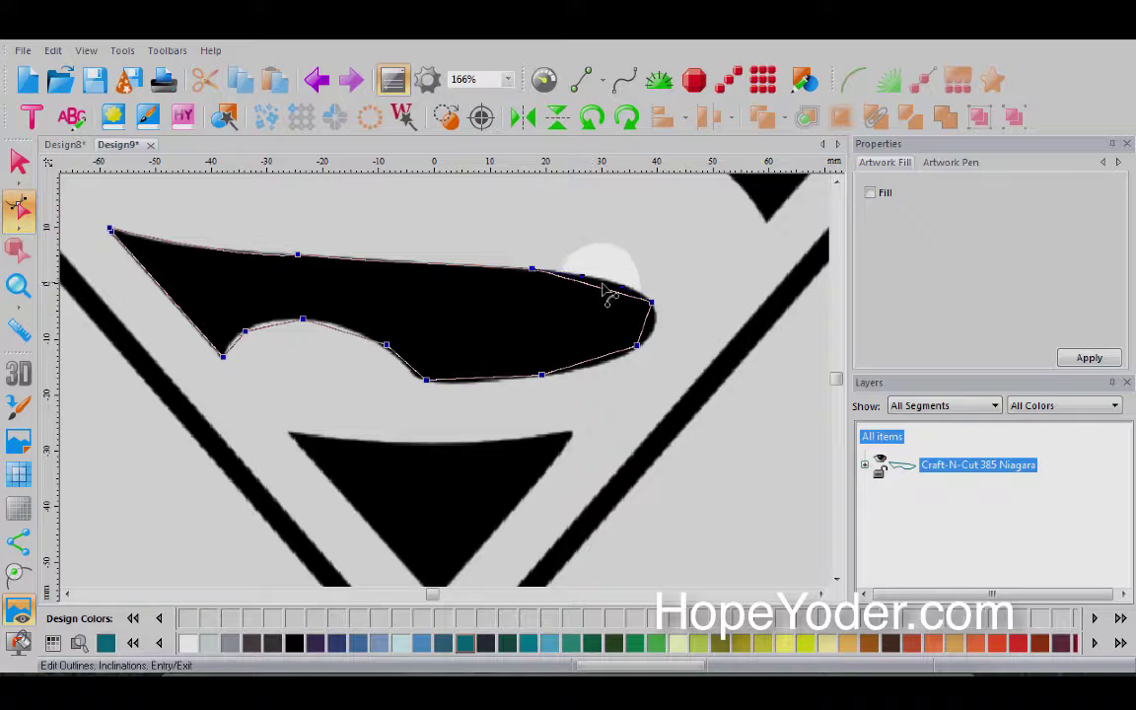
Step: Delete the extra nodes on the upper-right edge, right tip and lower-right edge
key(Delete)
click(657, 324)
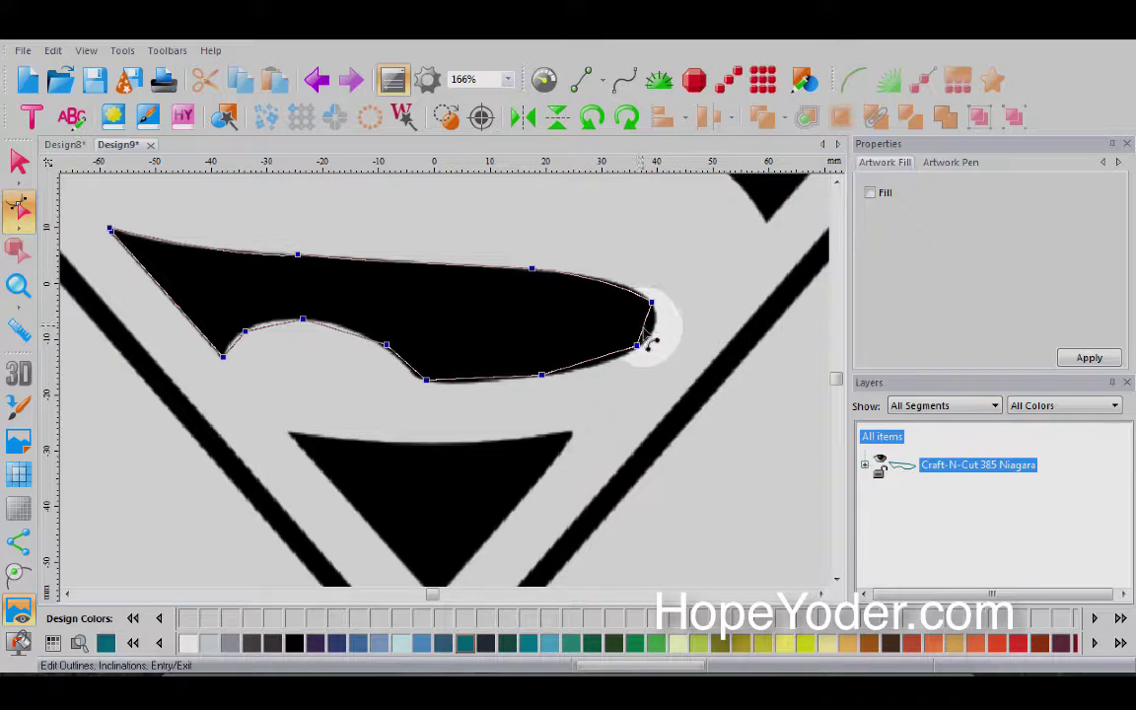
key(Delete)
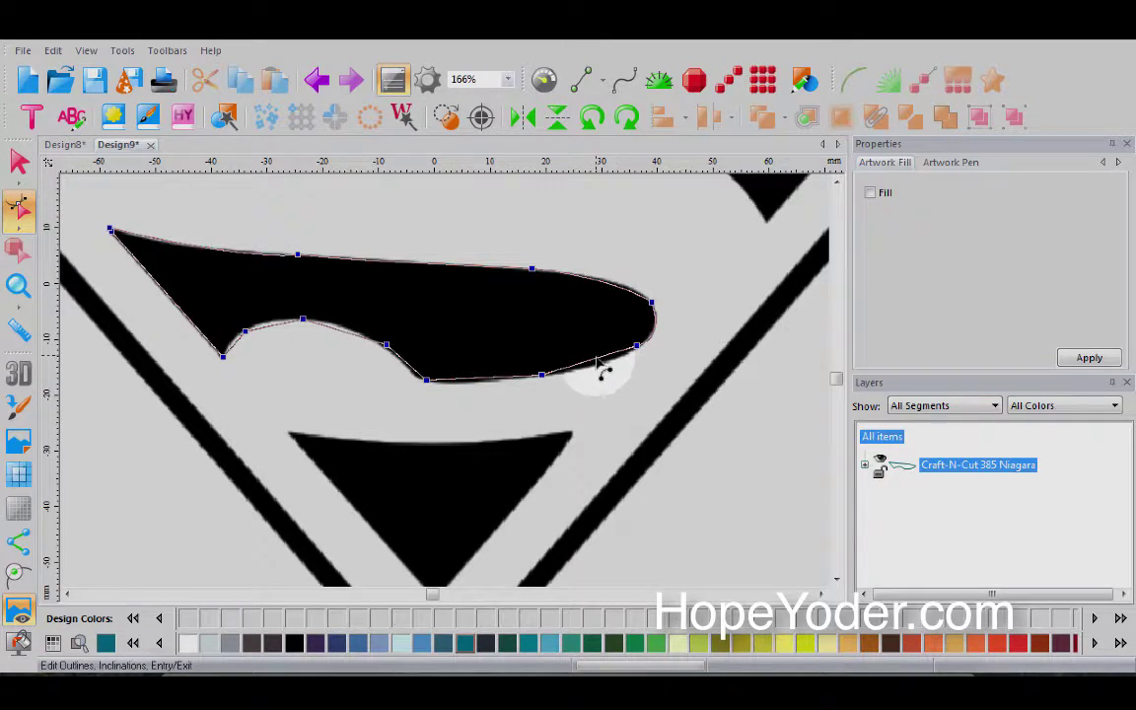
click(598, 365)
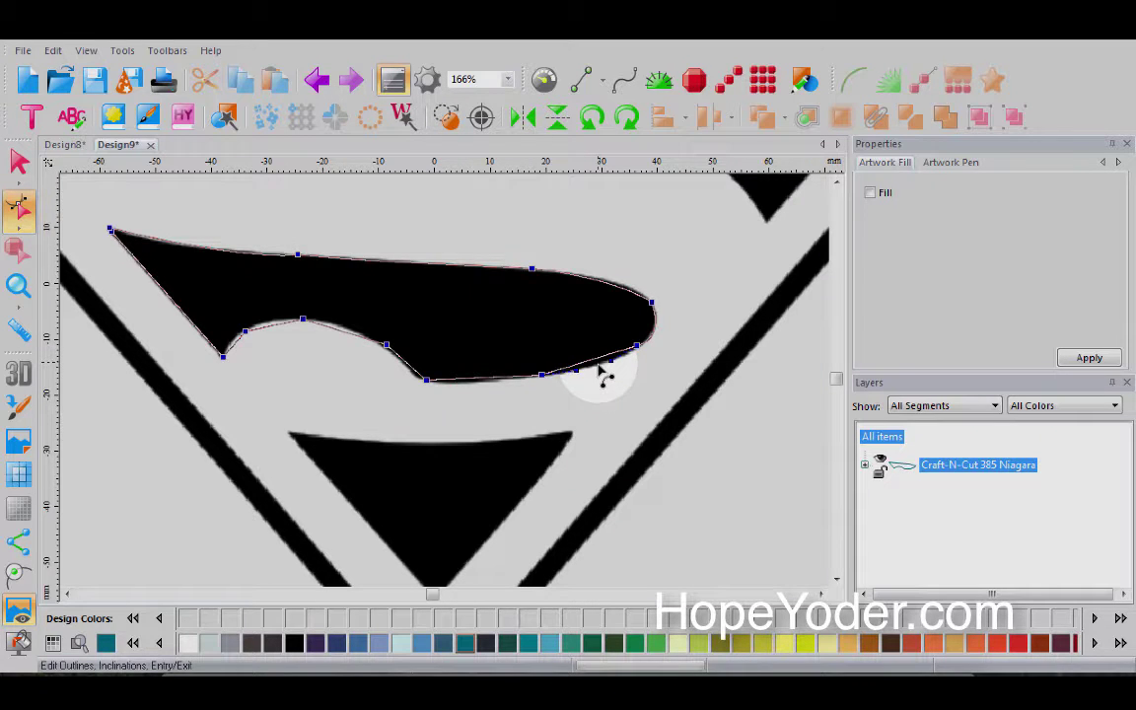
key(Delete)
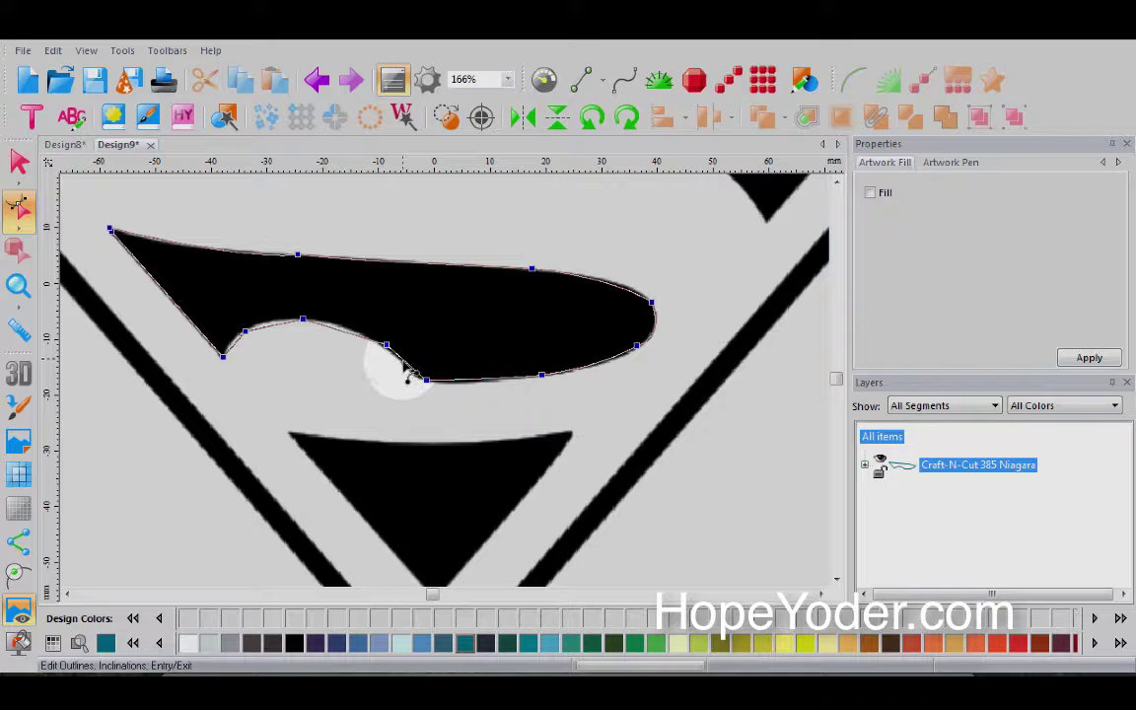
click(340, 330)
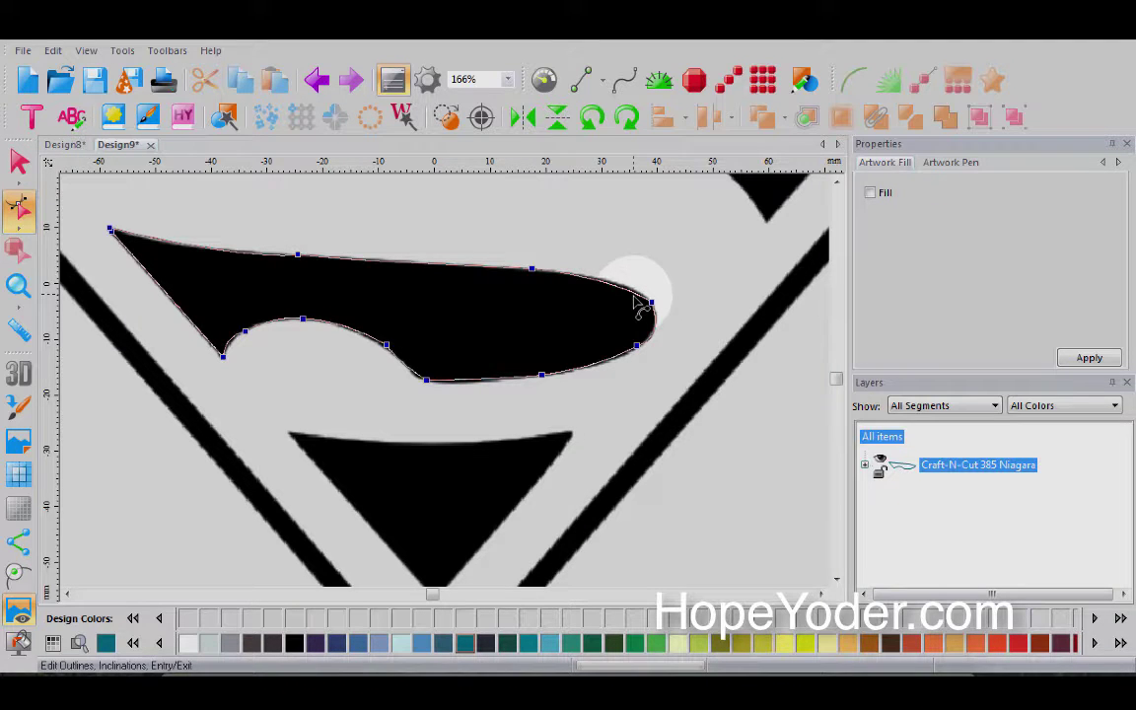
Step: Hide the backdrop, select the swoosh shape, and apply a solid teal fill
click(20, 612)
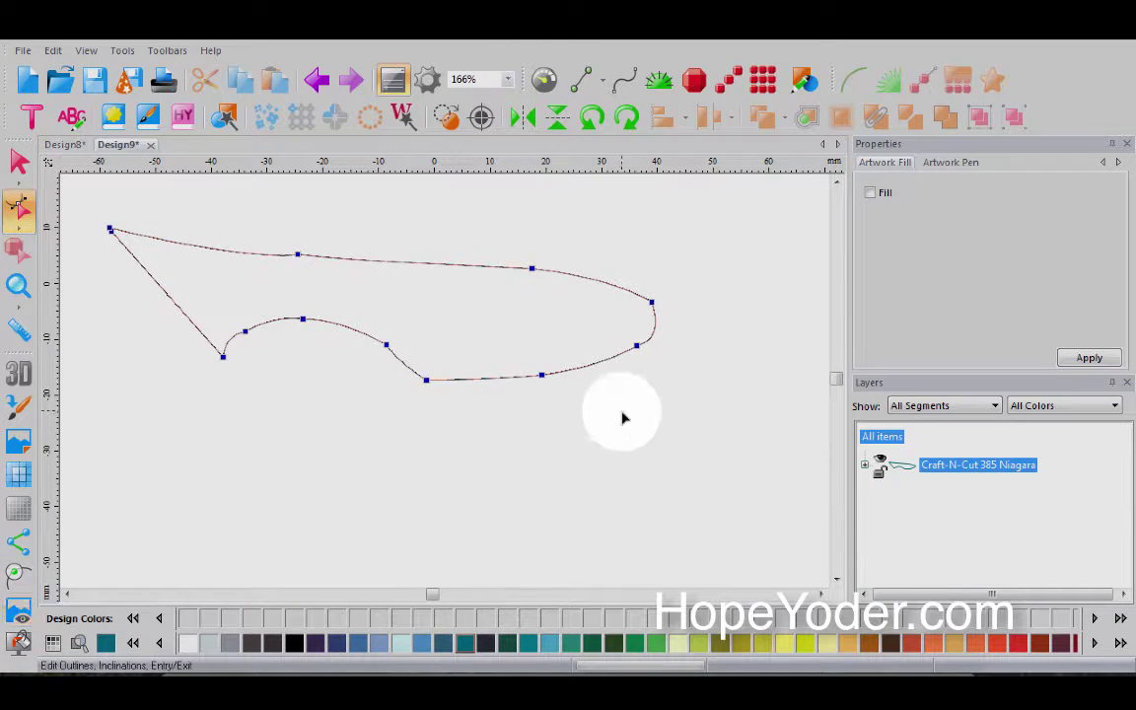
click(19, 161)
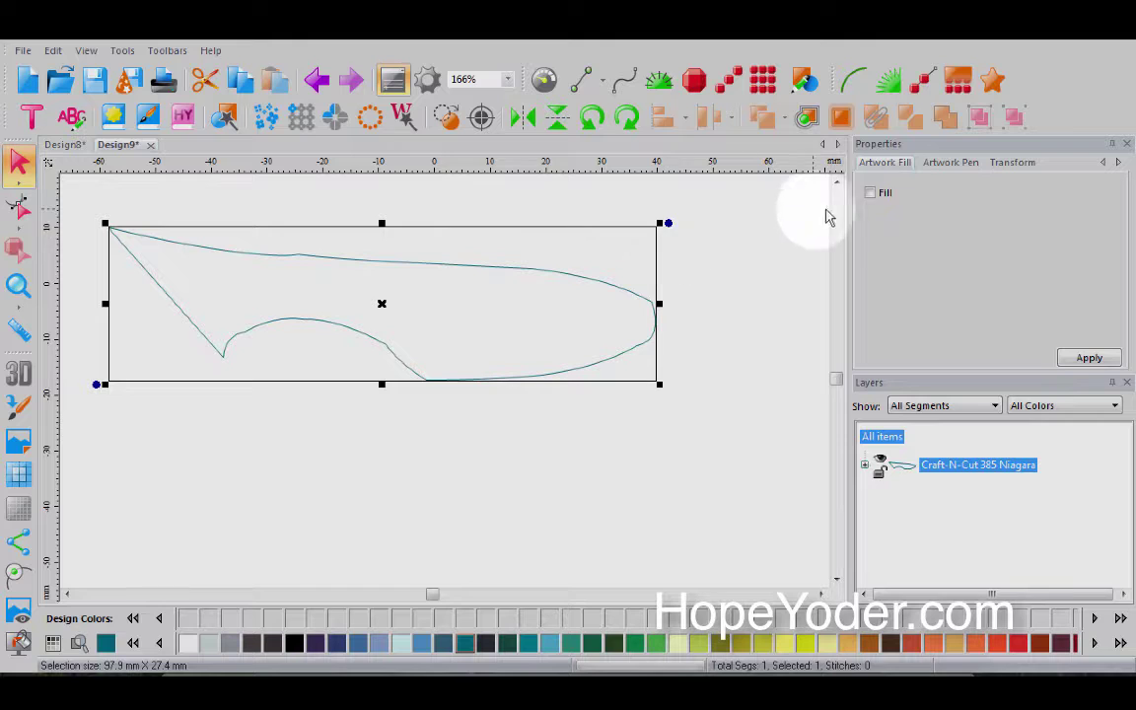
click(871, 193)
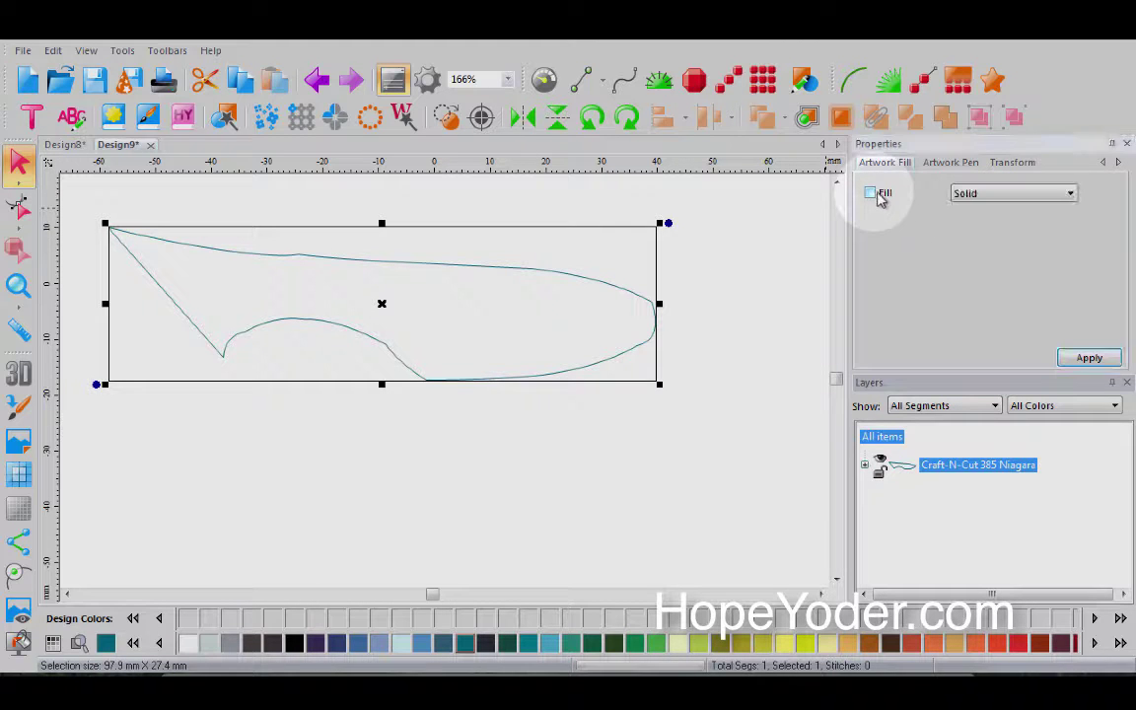
click(1095, 359)
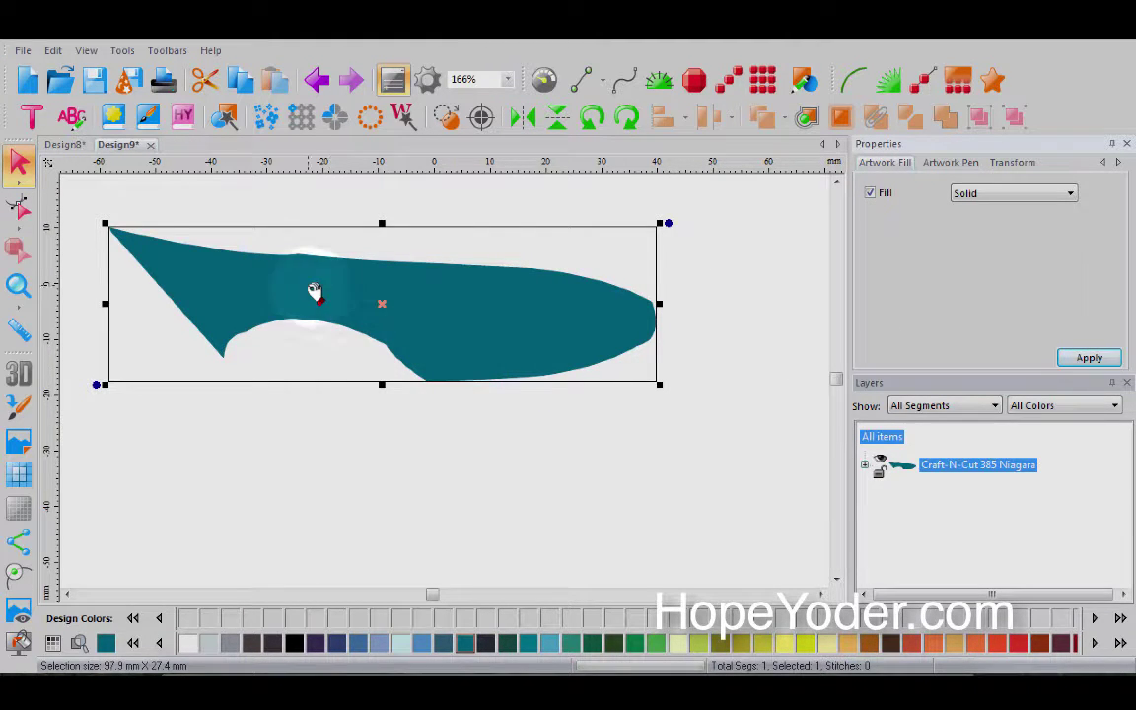
Step: Zoom on the top-left edge, drag the bump node's left handle to smooth it, and show the backdrop again
click(18, 286)
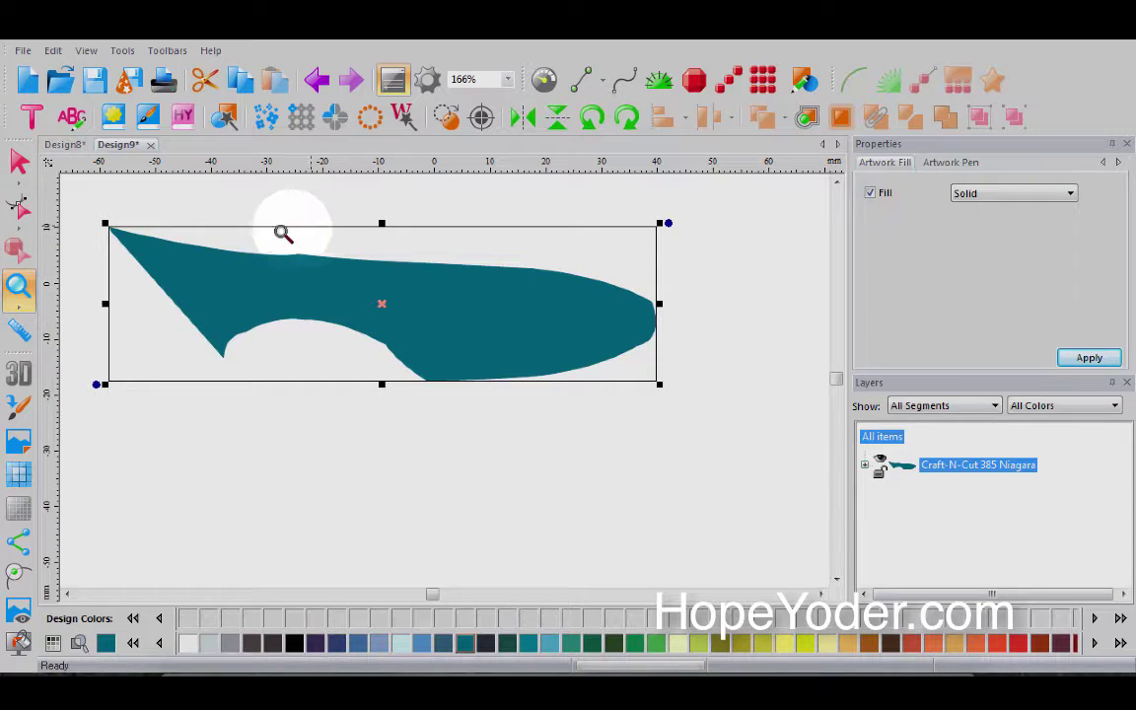
drag(272, 231, 346, 294)
click(22, 205)
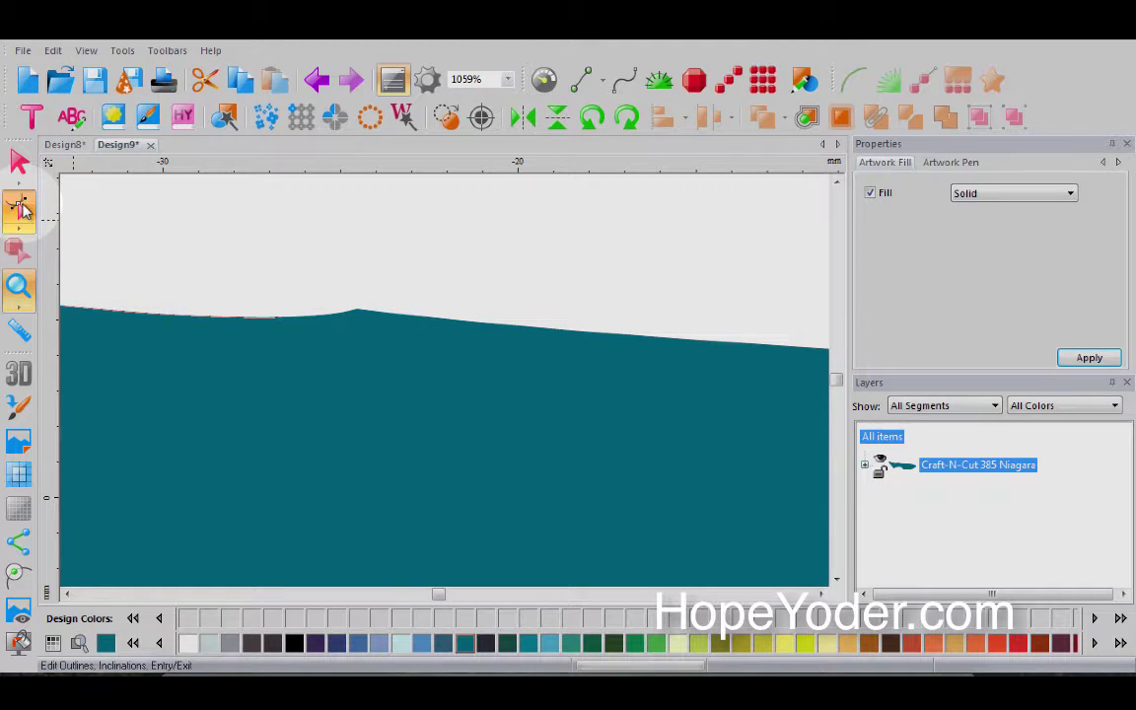
click(358, 313)
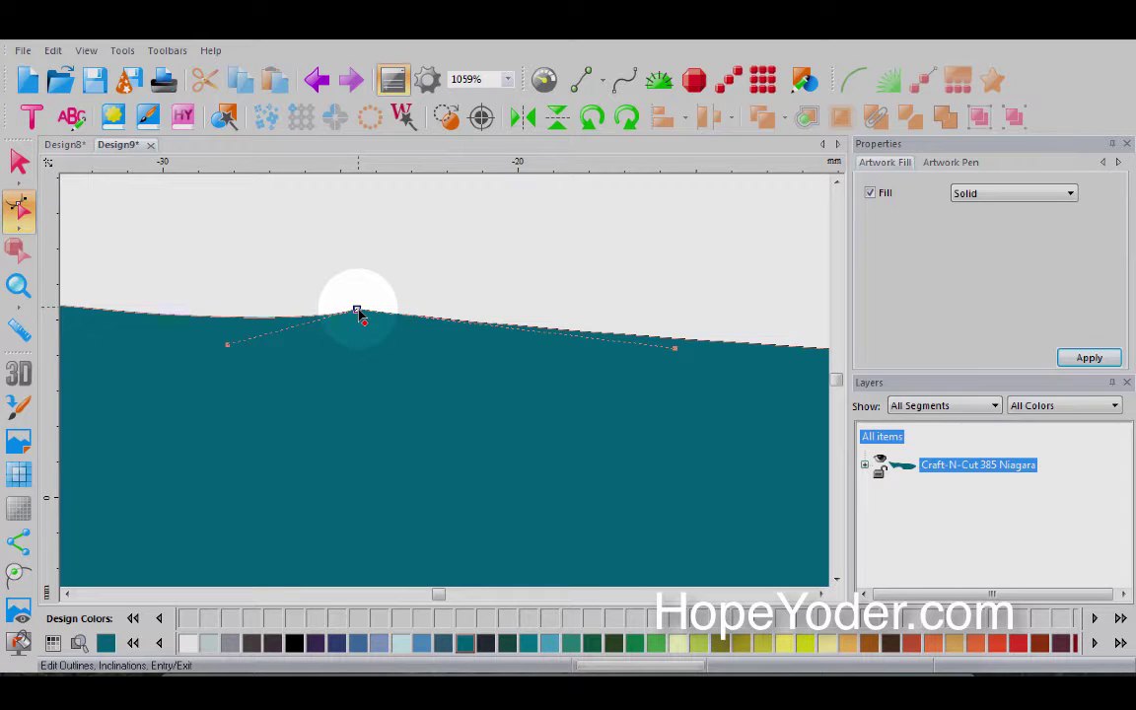
click(357, 315)
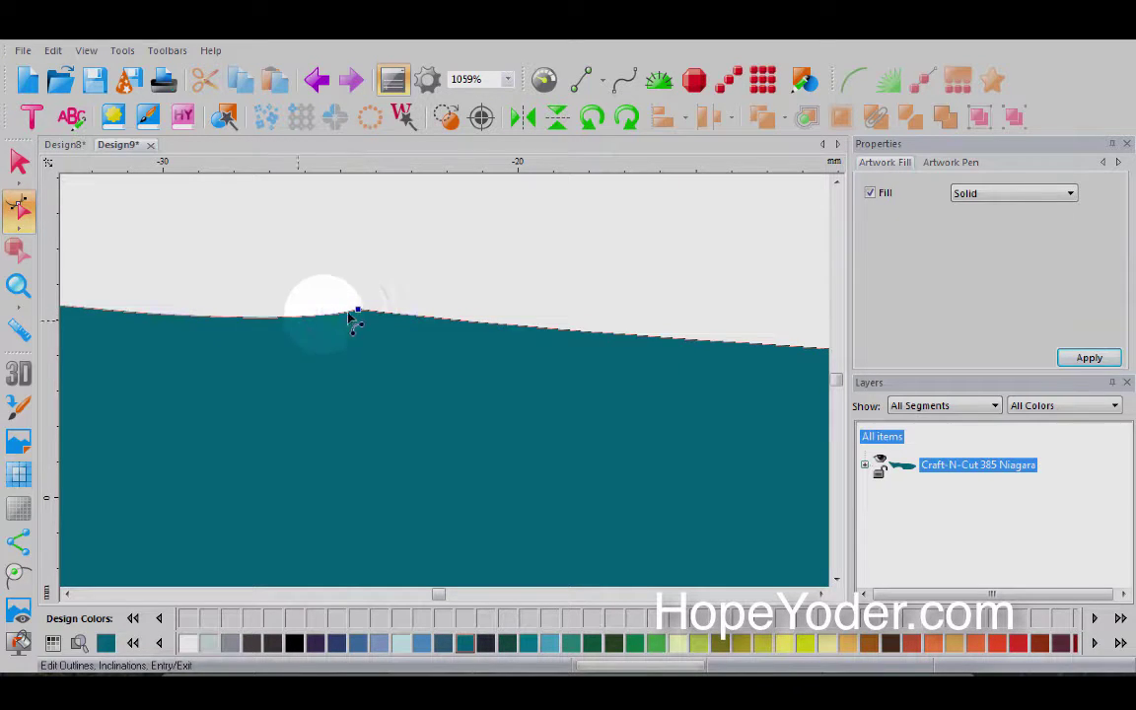
click(358, 314)
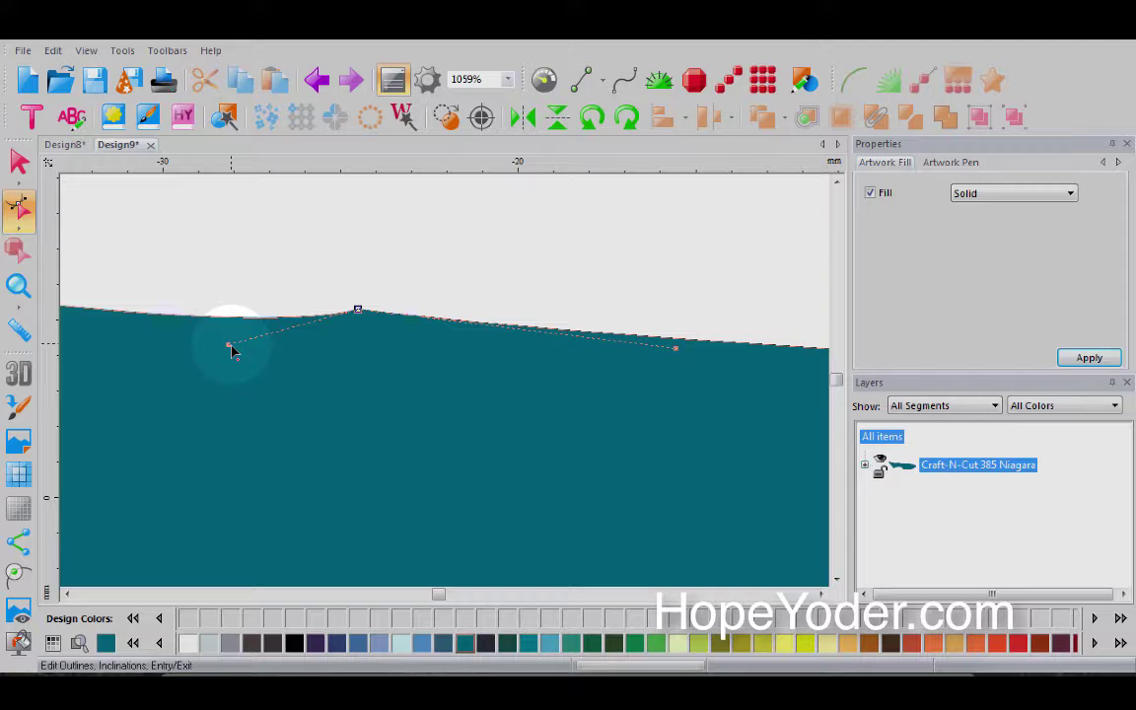
drag(234, 351, 228, 343)
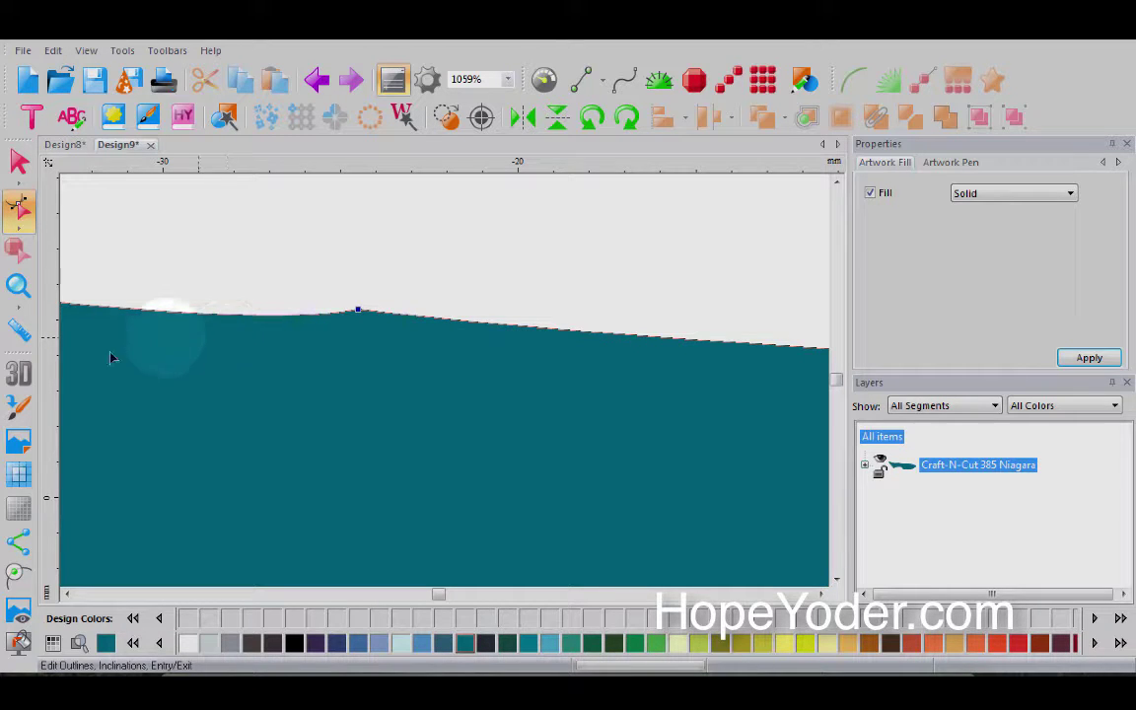
click(16, 611)
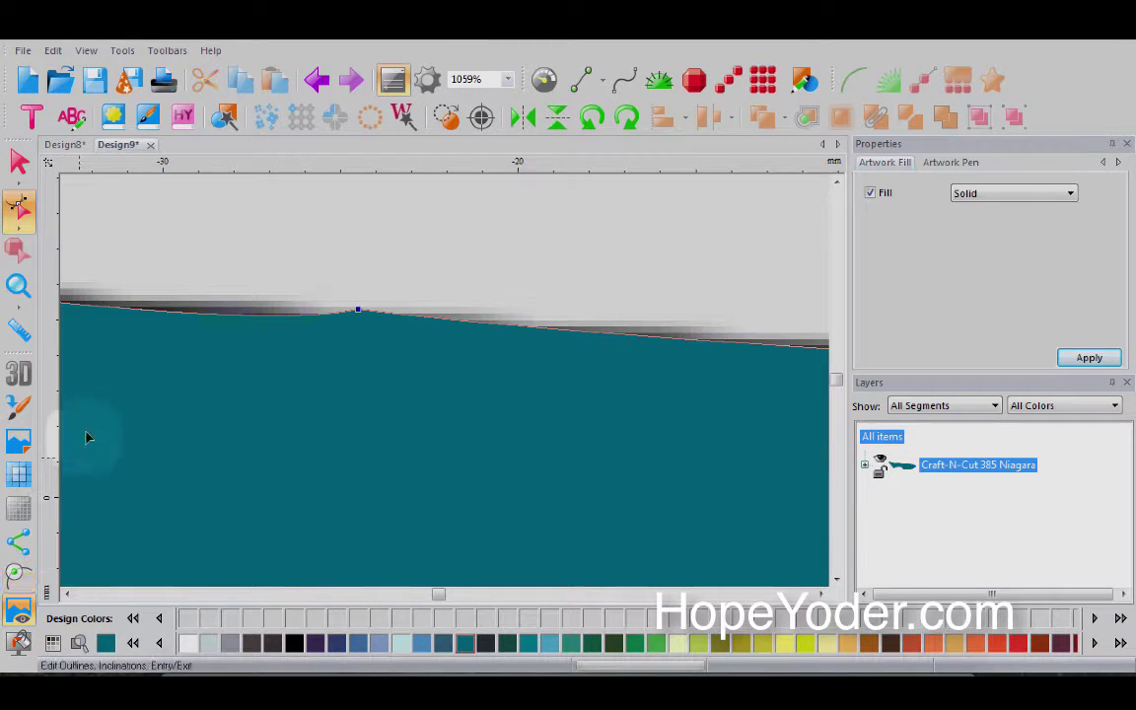
click(17, 288)
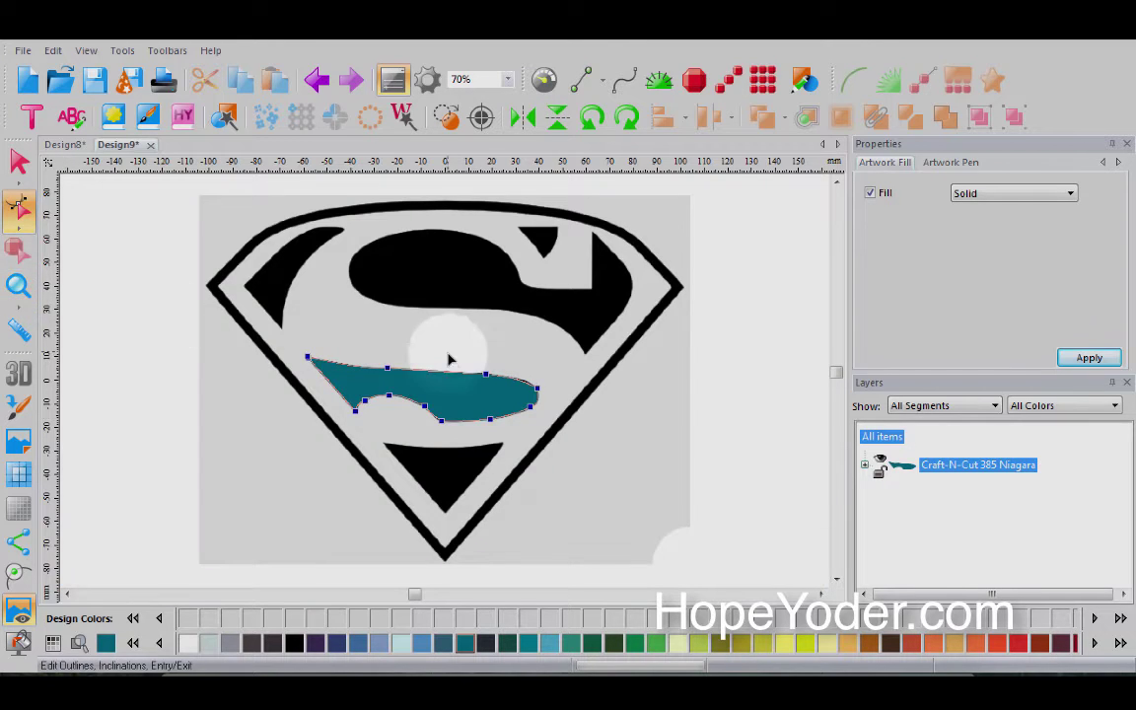